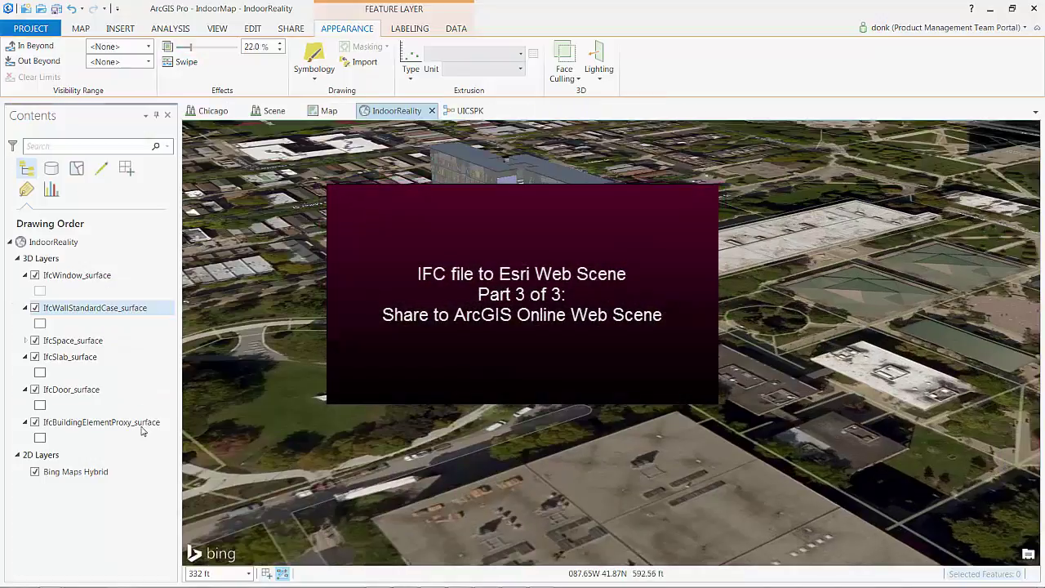
Step: Make the IfcSpace_surface layer 24% transparent and orbit around the building
{"action": "left_click", "coordinate": [82, 340]}
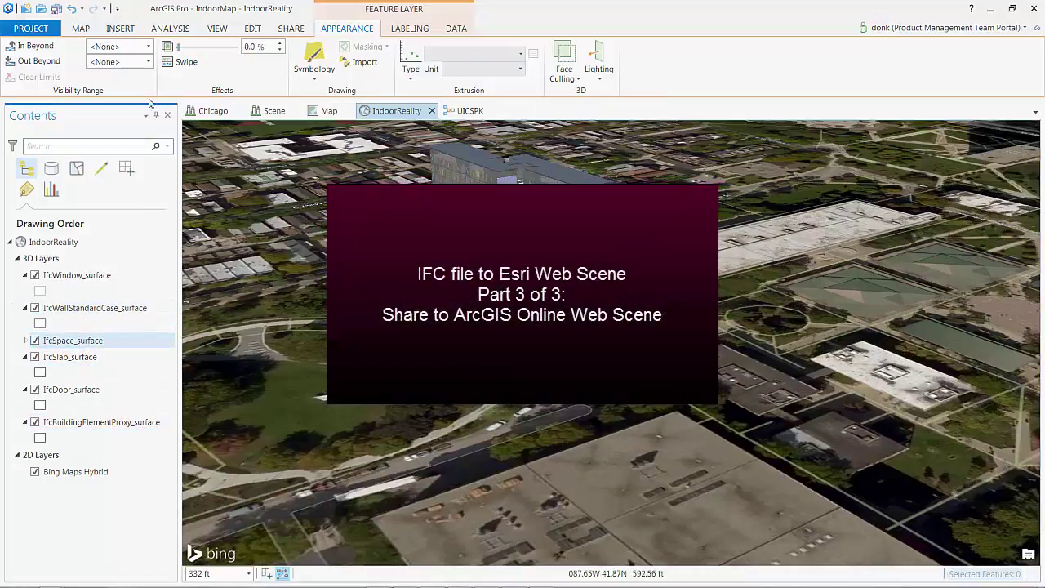
{"action": "left_click_drag", "start_coordinate": [178, 47], "coordinate": [194, 77]}
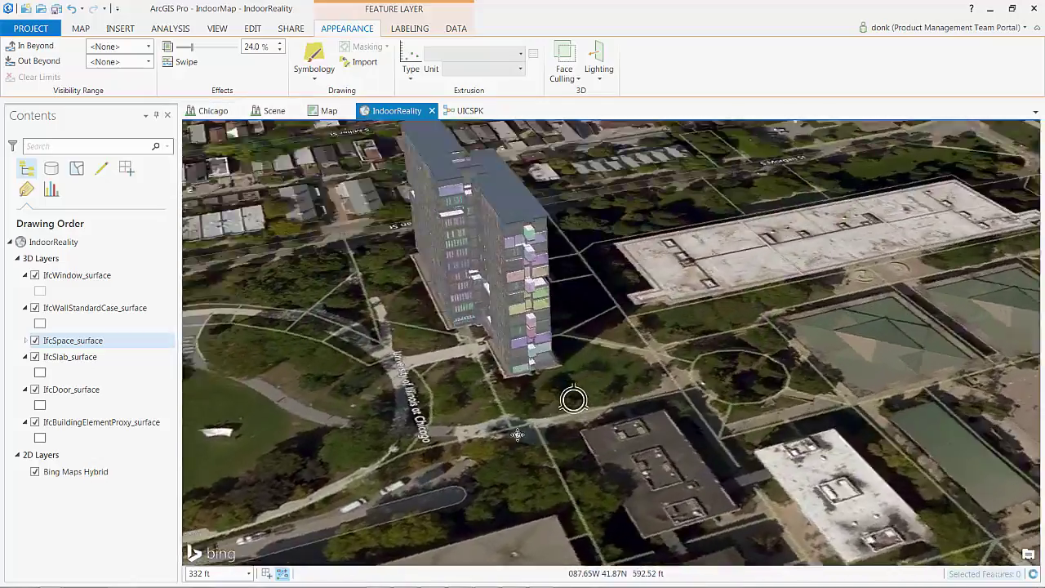
{"action": "middle_click_drag", "start_coordinate": [517, 434], "coordinate": [628, 341]}
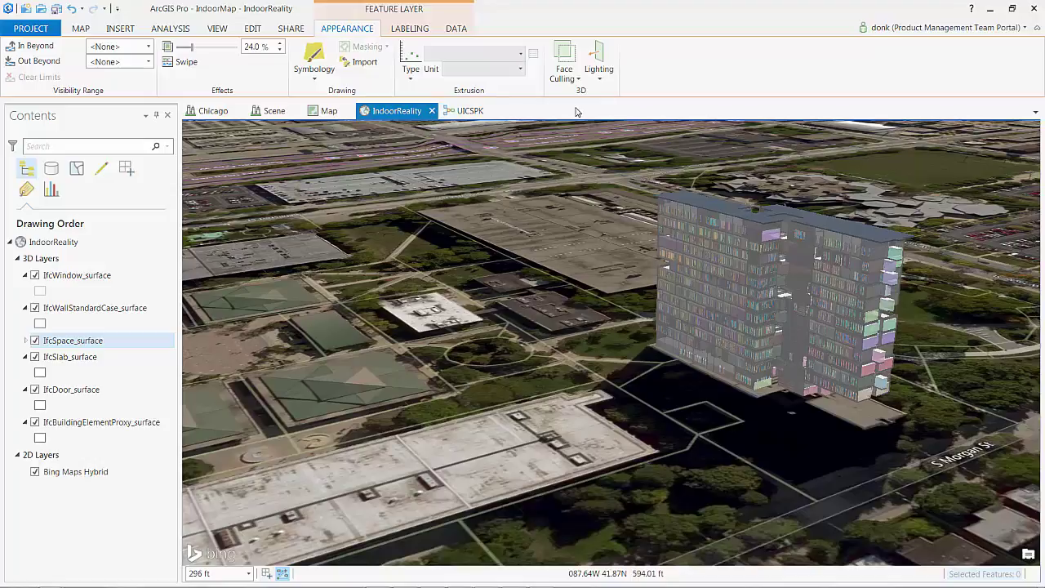
{"action": "left_click", "coordinate": [472, 110]}
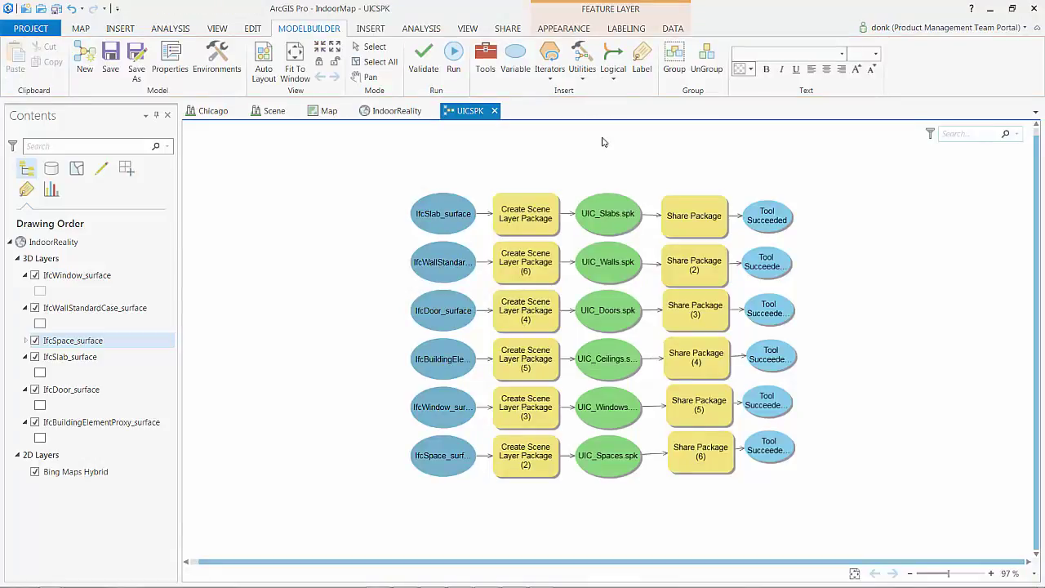
{"action": "double_click", "coordinate": [530, 222]}
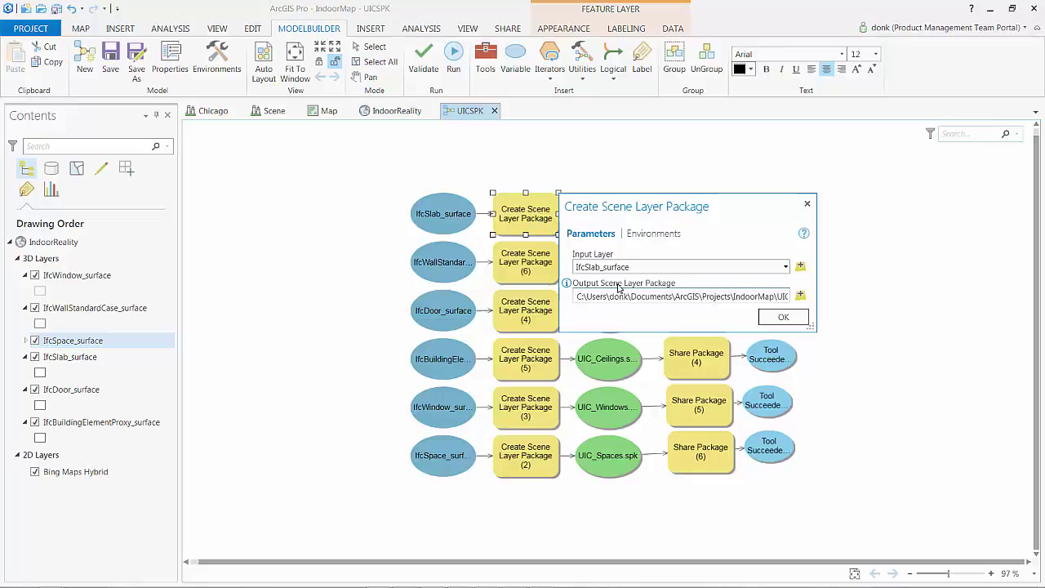
{"action": "left_click", "coordinate": [808, 204]}
{"action": "double_click", "coordinate": [678, 224]}
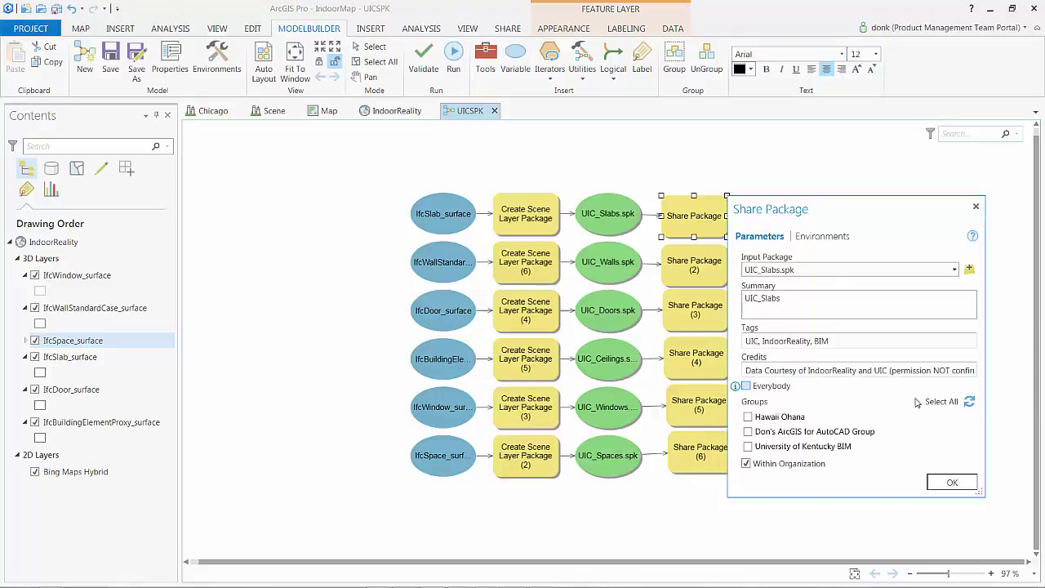
{"action": "left_click", "coordinate": [952, 483]}
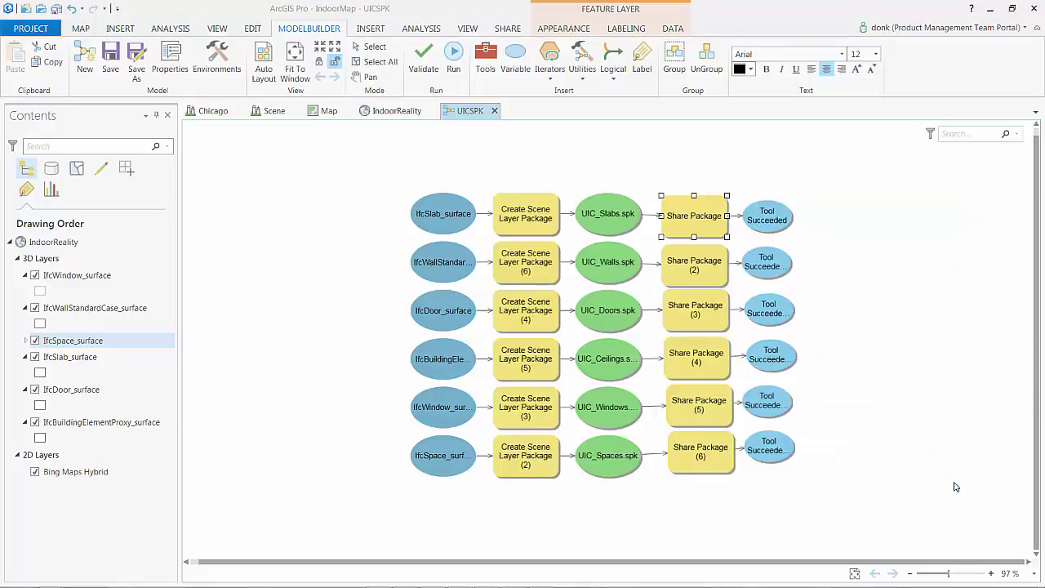
{"action": "left_click", "coordinate": [608, 164]}
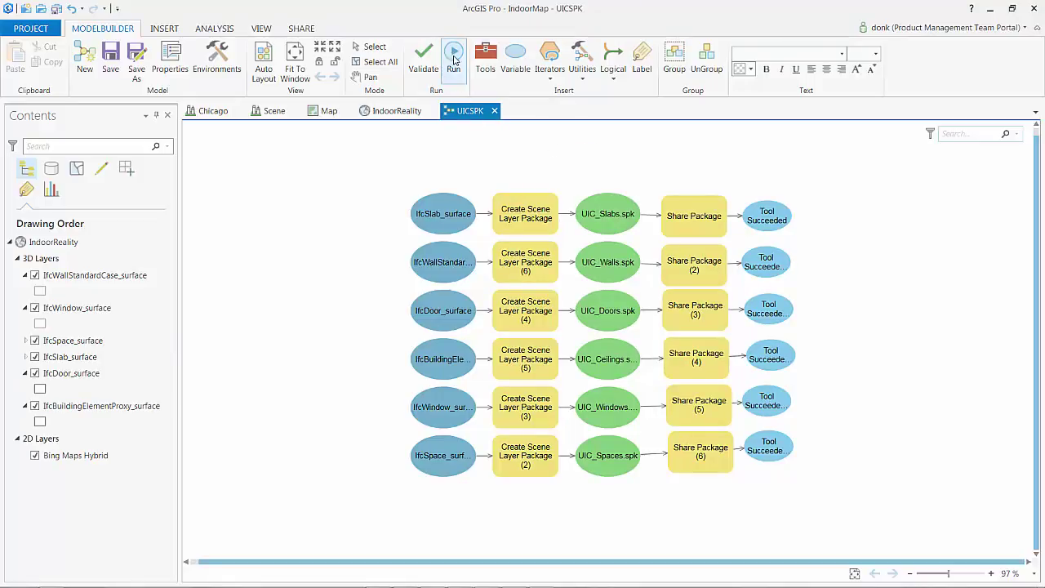
Step: Run the UICSPK model to package and share all six UIC scene layers
{"action": "left_click", "coordinate": [455, 56]}
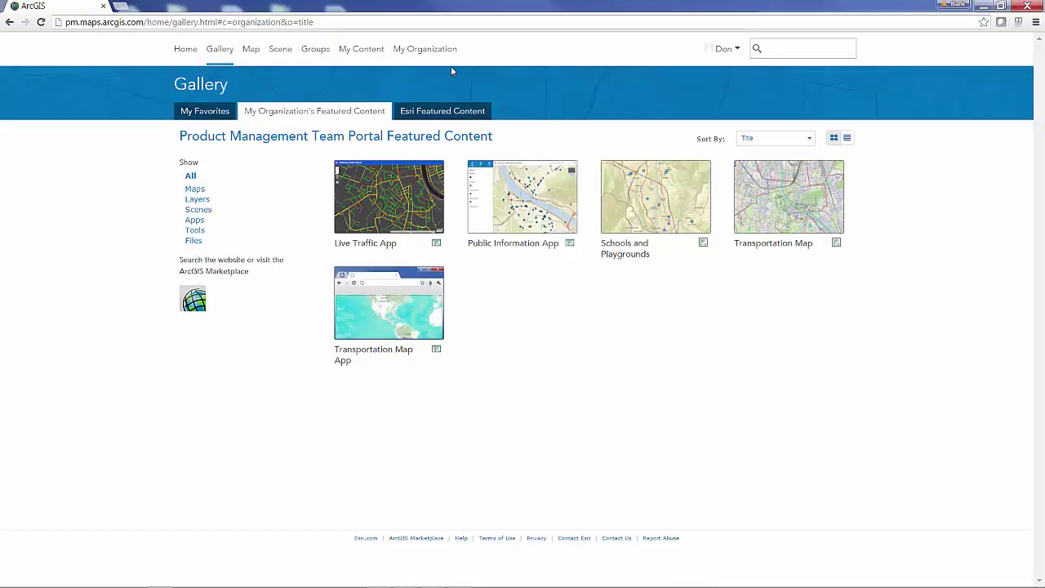
Step: Filter My Content to layers and publish the UIC_Ceilings package as a hosted scene layer
{"action": "left_click", "coordinate": [369, 51]}
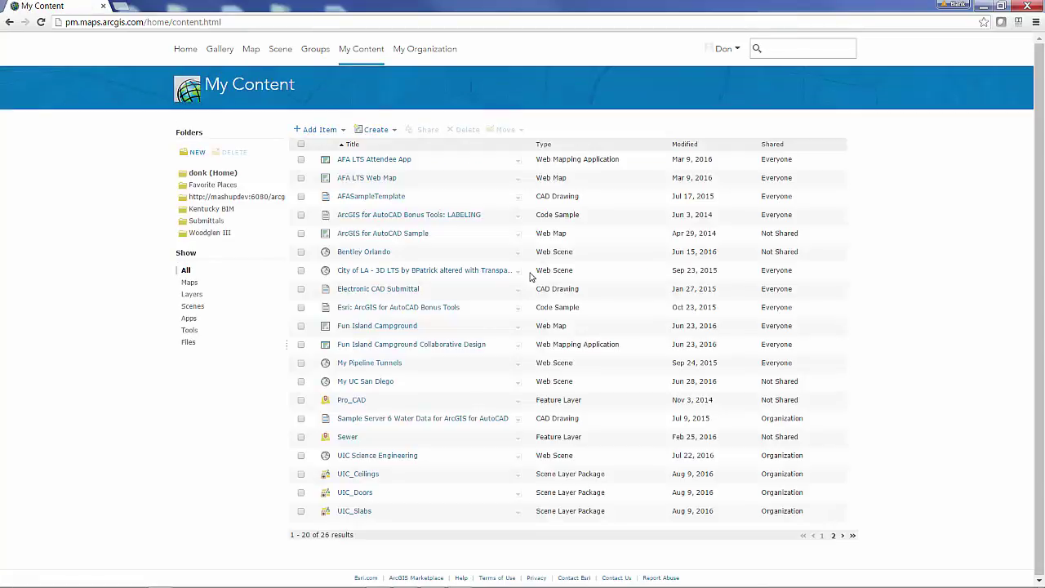
{"action": "left_click", "coordinate": [193, 294]}
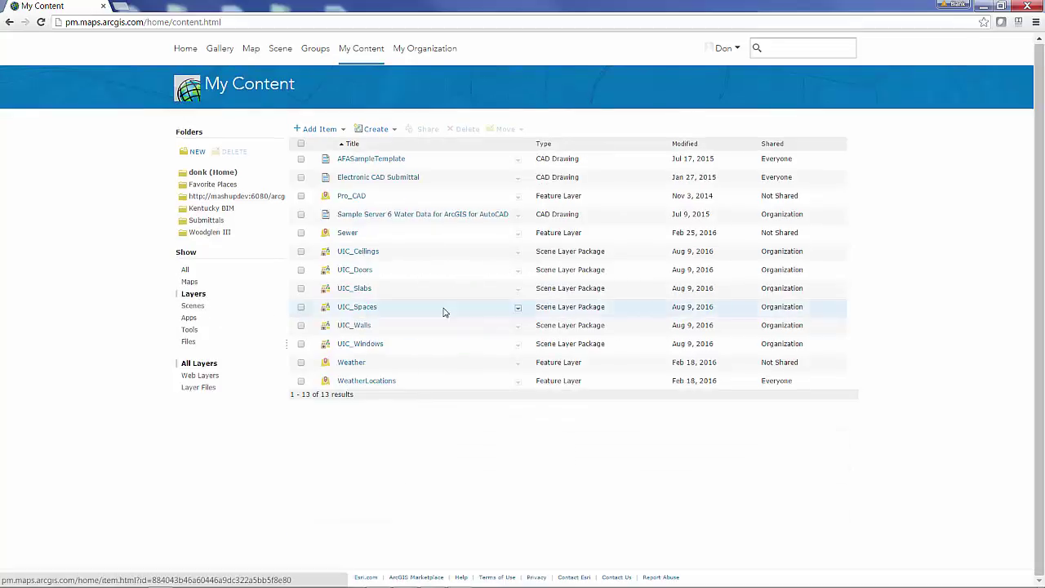
{"action": "left_click", "coordinate": [362, 258]}
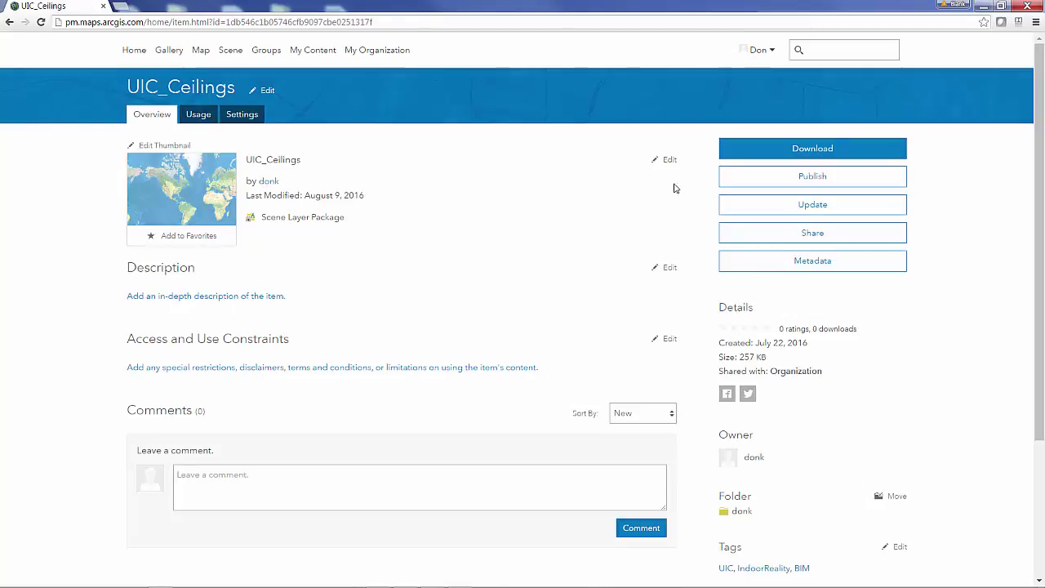
{"action": "left_click", "coordinate": [828, 178]}
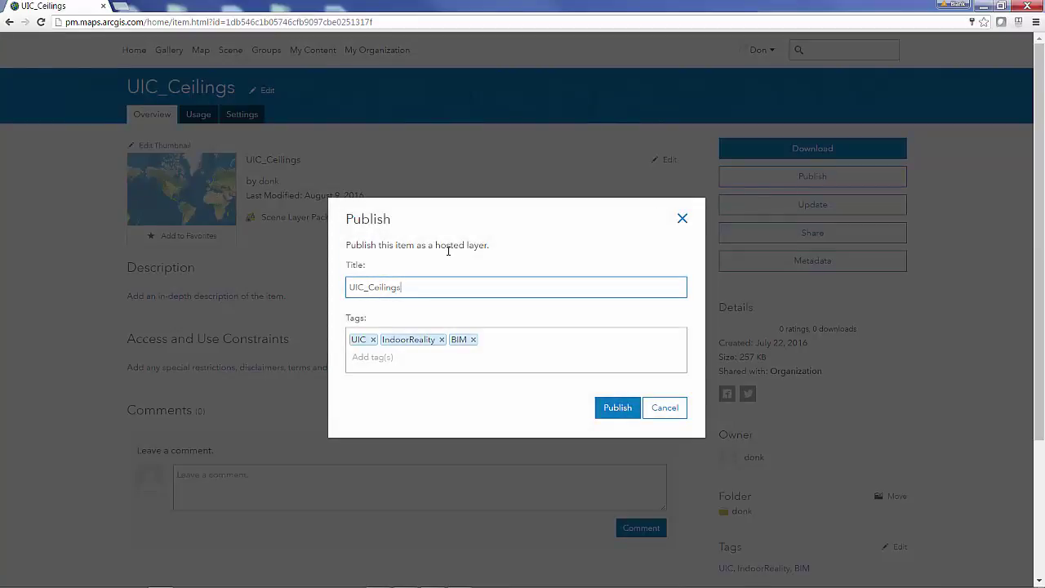
{"action": "left_click", "coordinate": [621, 411]}
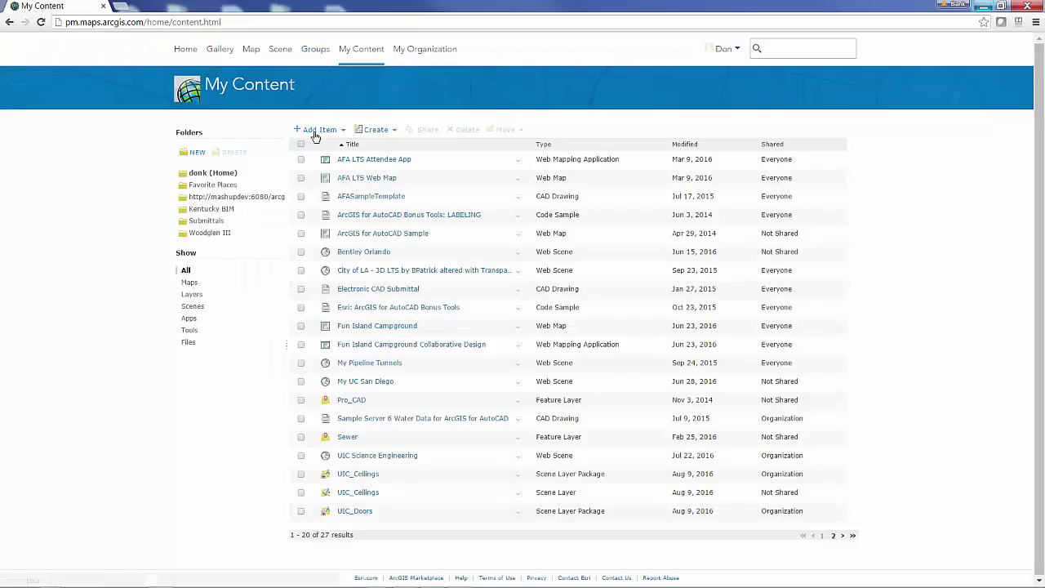
Step: Publish the UIC_Doors package as a hosted scene layer from the Layers-filtered list
{"action": "left_click", "coordinate": [193, 295]}
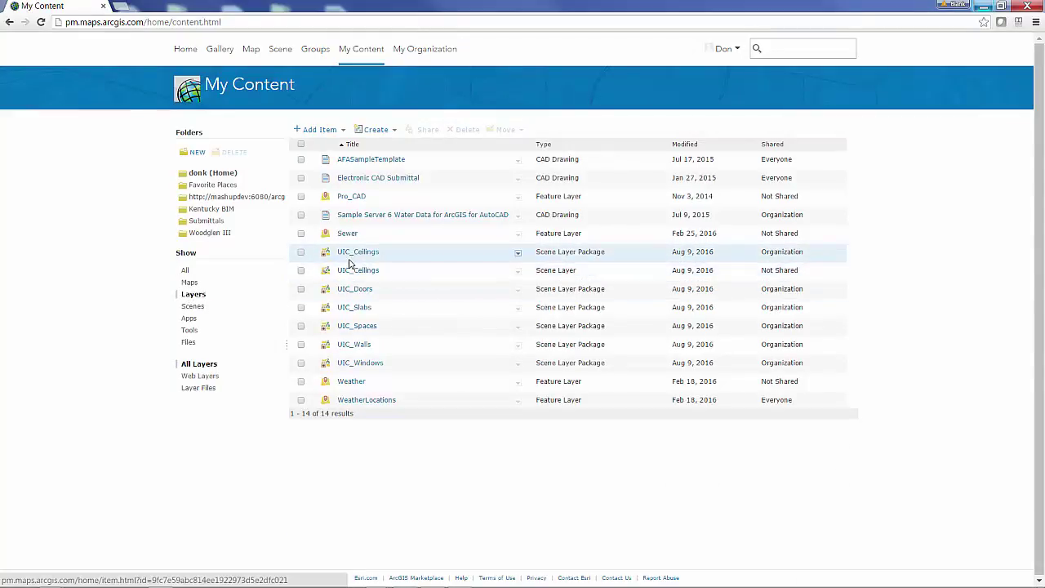
{"action": "left_click", "coordinate": [360, 292]}
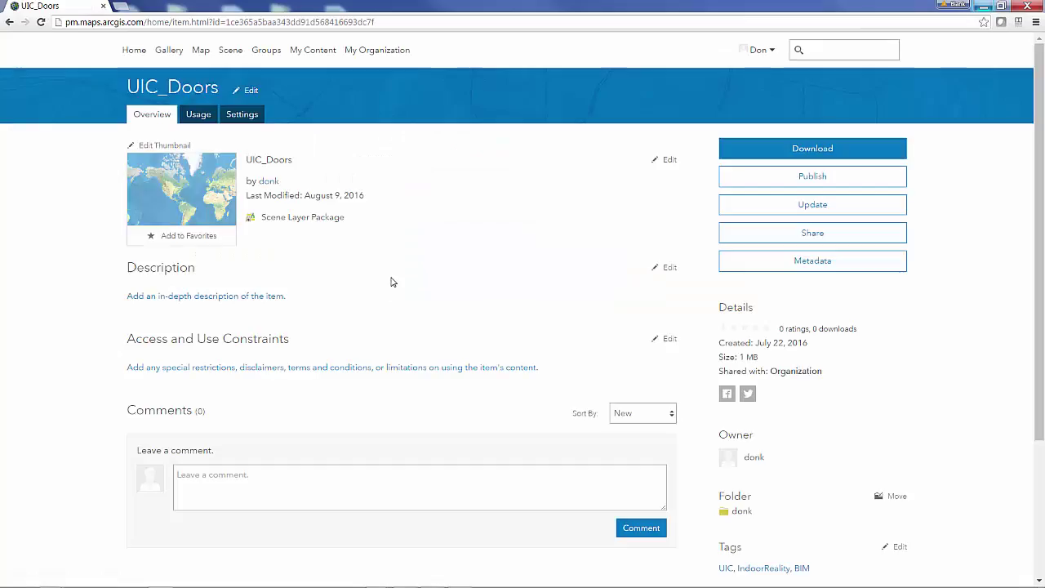
{"action": "left_click", "coordinate": [772, 178]}
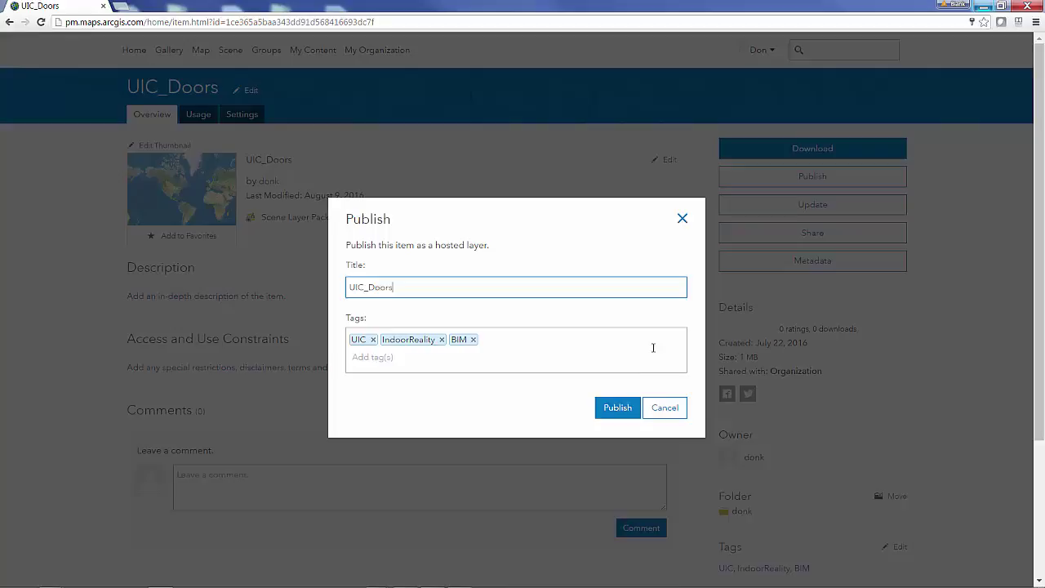
{"action": "left_click", "coordinate": [624, 410]}
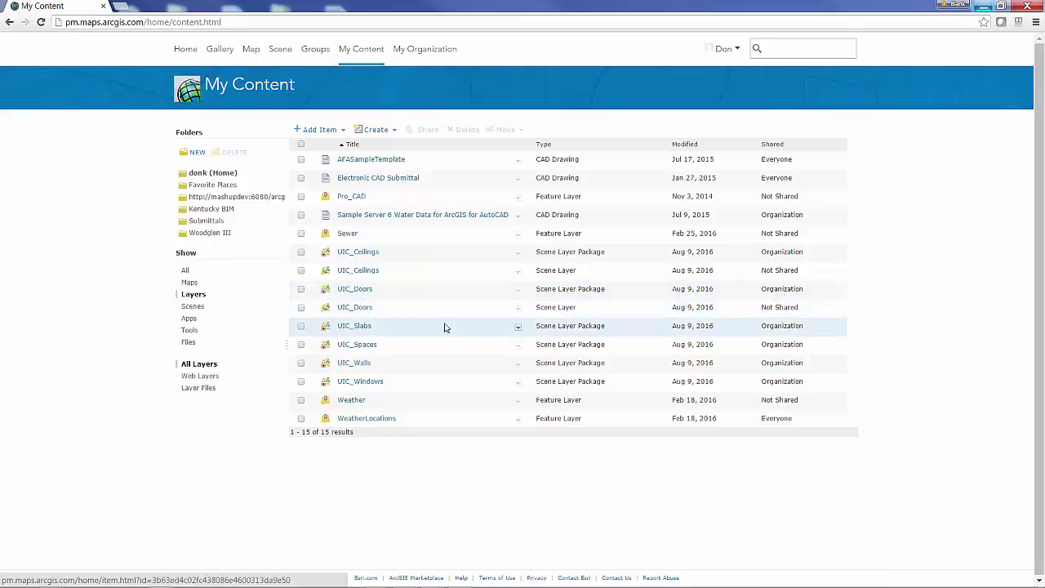
Step: Publish the UIC_Slabs package as a hosted scene layer and return to My Content
{"action": "left_click", "coordinate": [364, 327]}
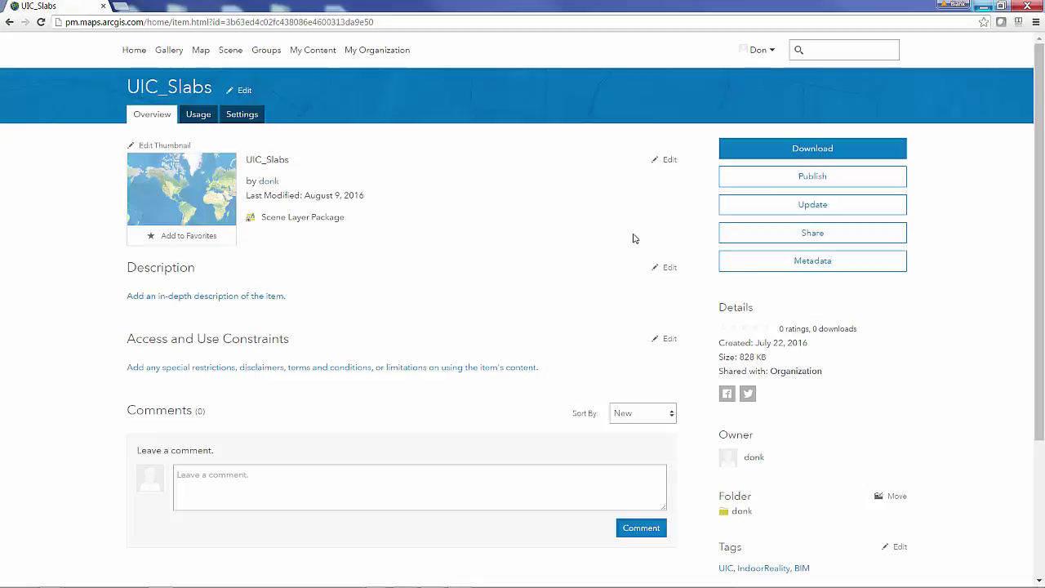
{"action": "left_click", "coordinate": [743, 178]}
{"action": "left_click", "coordinate": [618, 413]}
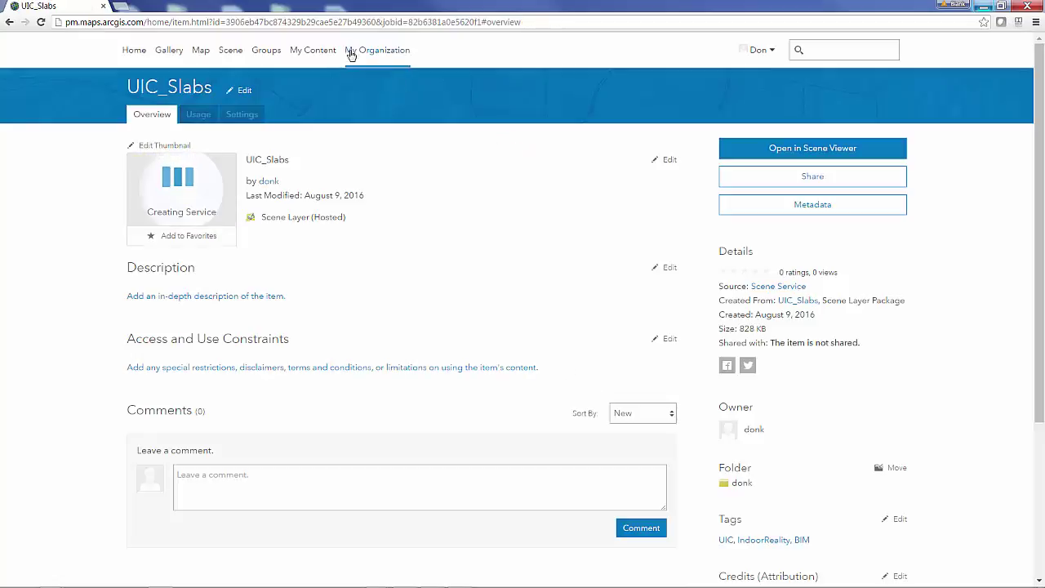
{"action": "left_click", "coordinate": [323, 54]}
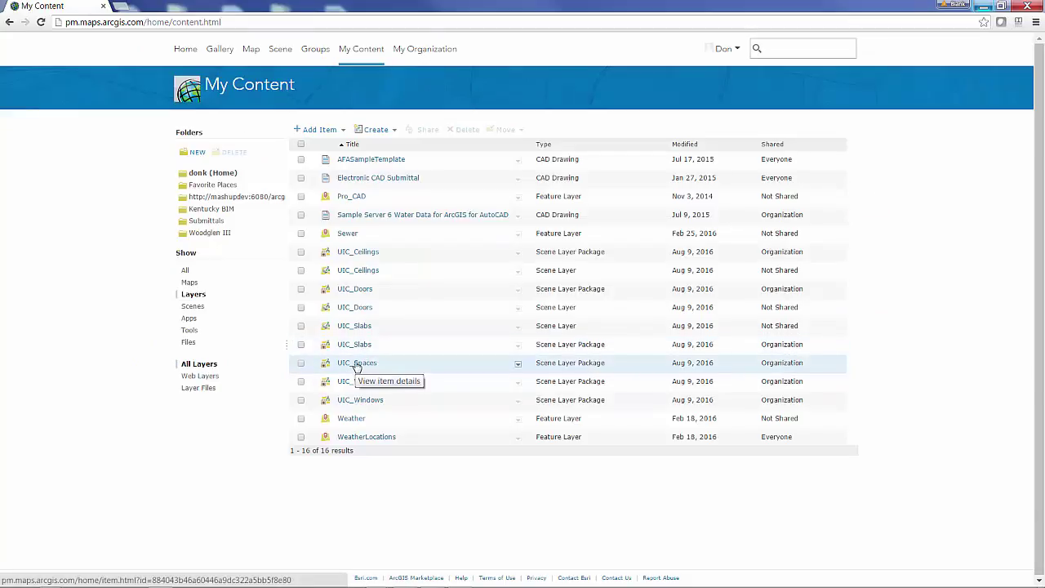
Step: Publish the UIC_Spaces package as a hosted scene layer
{"action": "left_click", "coordinate": [357, 364]}
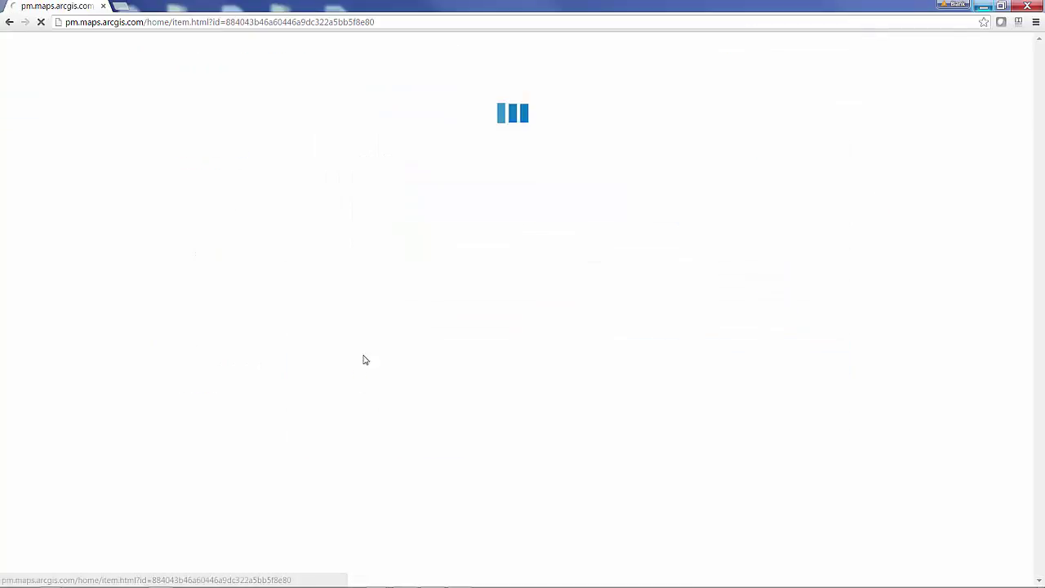
{"action": "left_click", "coordinate": [758, 181]}
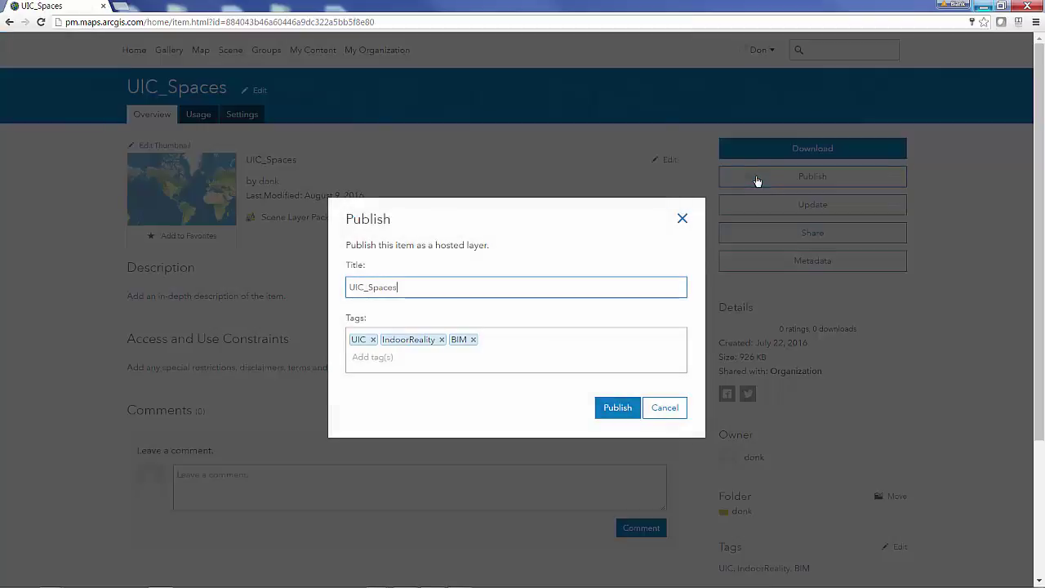
{"action": "left_click", "coordinate": [635, 406]}
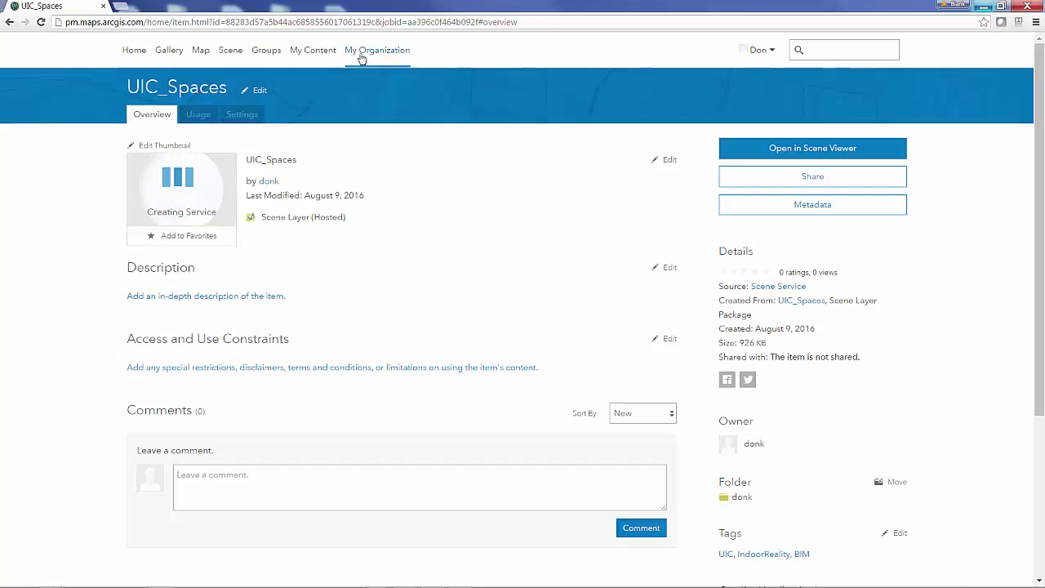
Step: Publish the UIC_Windows package as a hosted scene layer and return to My Content
{"action": "left_click", "coordinate": [323, 50]}
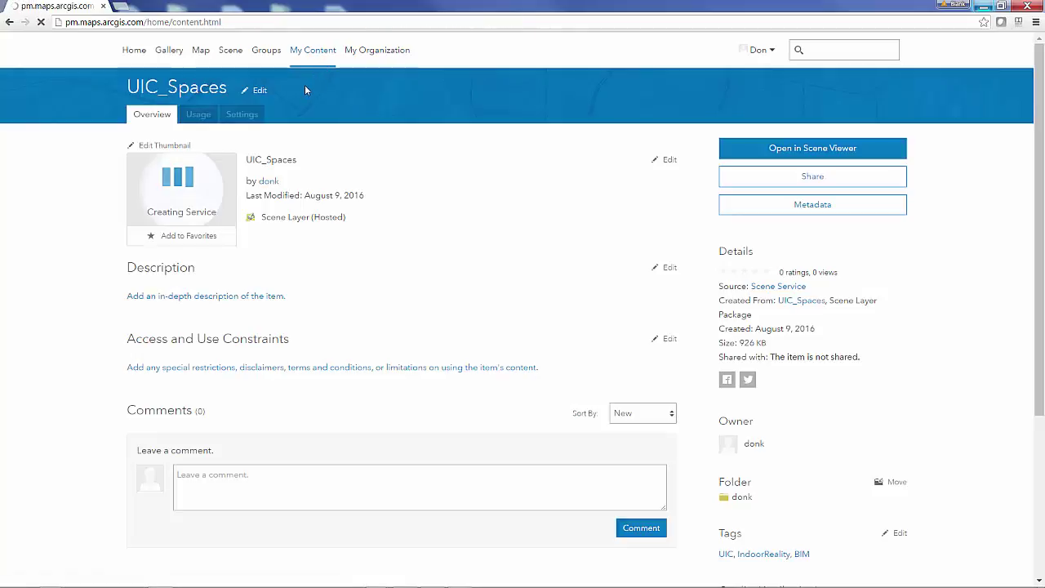
{"action": "left_click", "coordinate": [204, 243]}
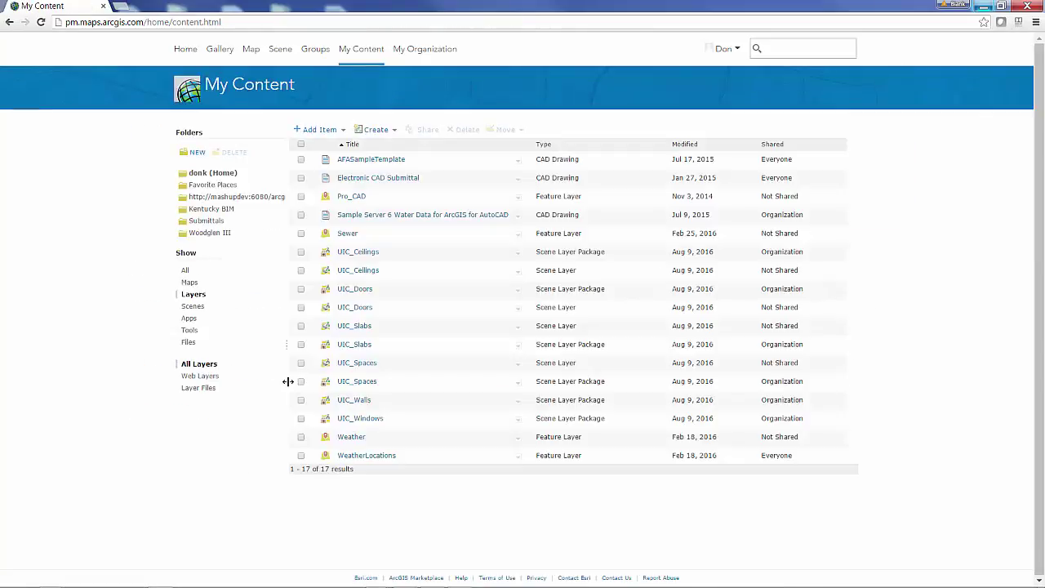
{"action": "left_click", "coordinate": [356, 419]}
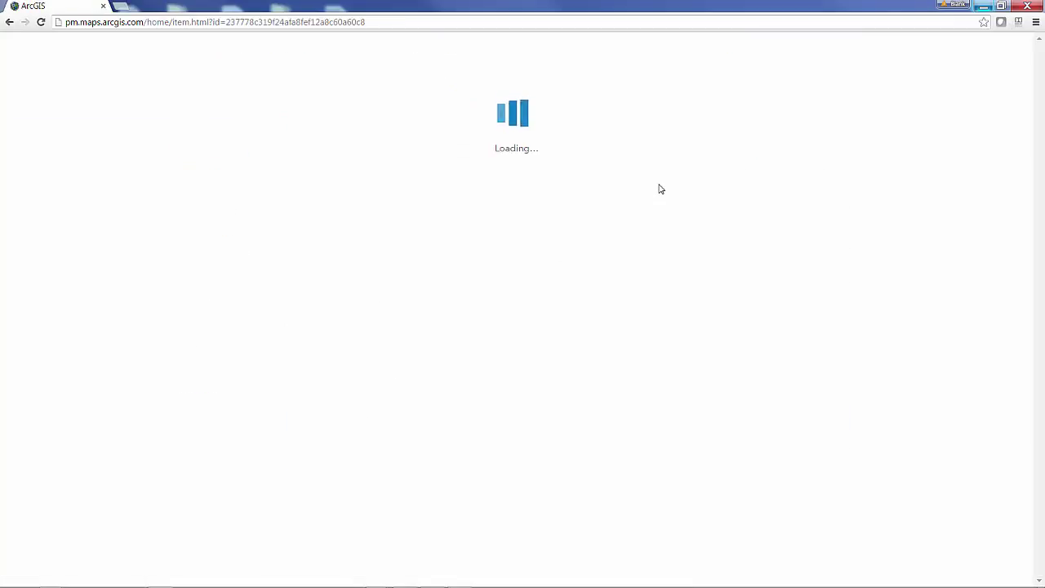
{"action": "left_click", "coordinate": [768, 179]}
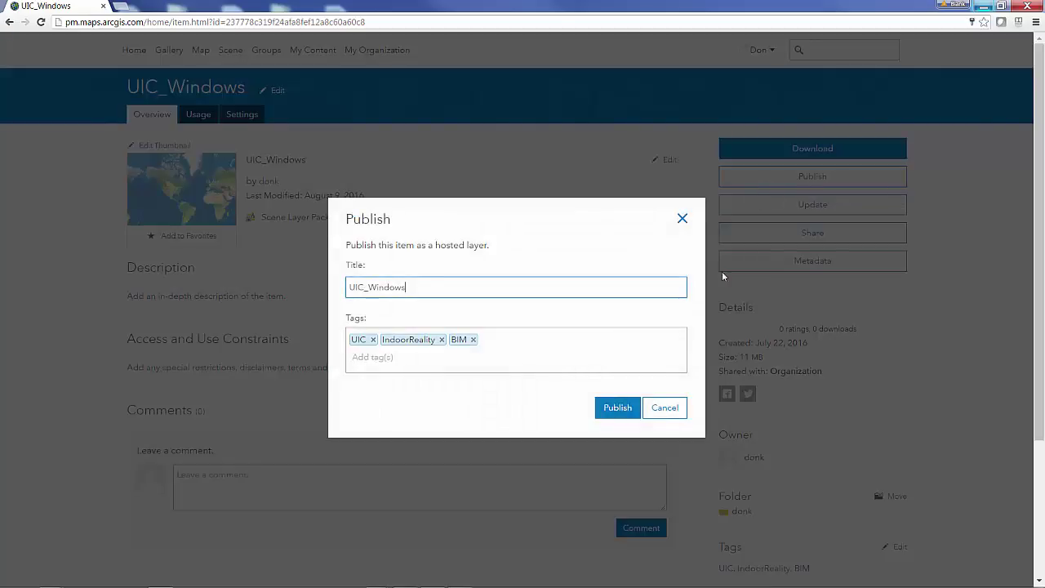
{"action": "left_click", "coordinate": [614, 410]}
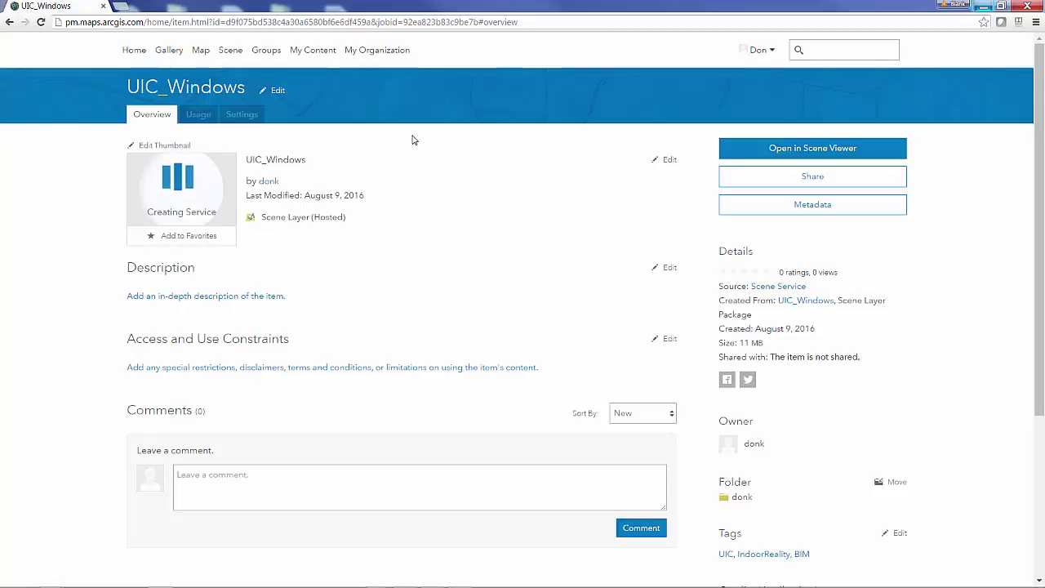
{"action": "left_click", "coordinate": [314, 51]}
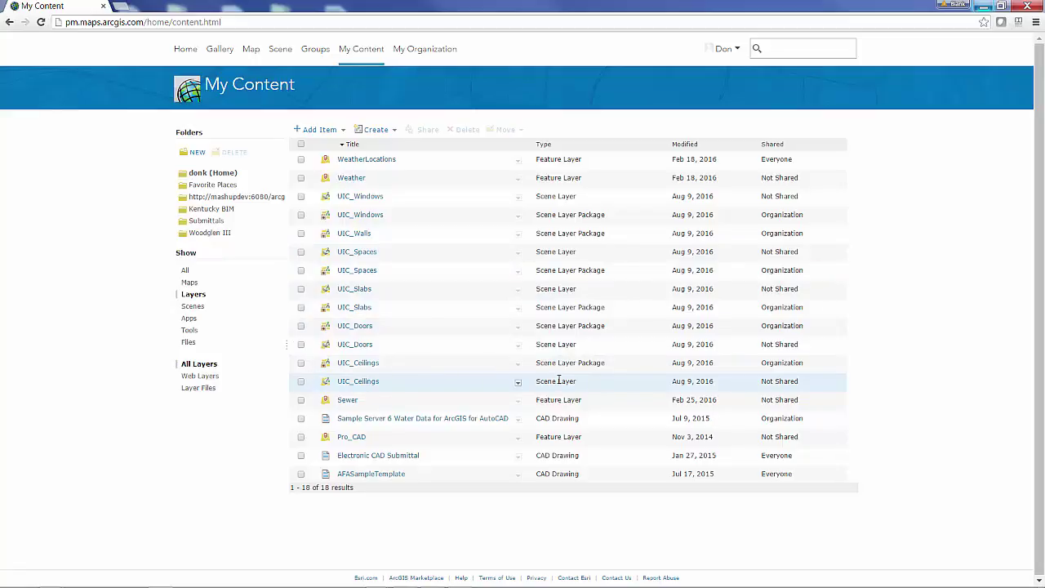
Step: Start a new web scene and add the UIC Ceilings, Doors, Spaces, Slabs and Windows layers
{"action": "left_click", "coordinate": [279, 51]}
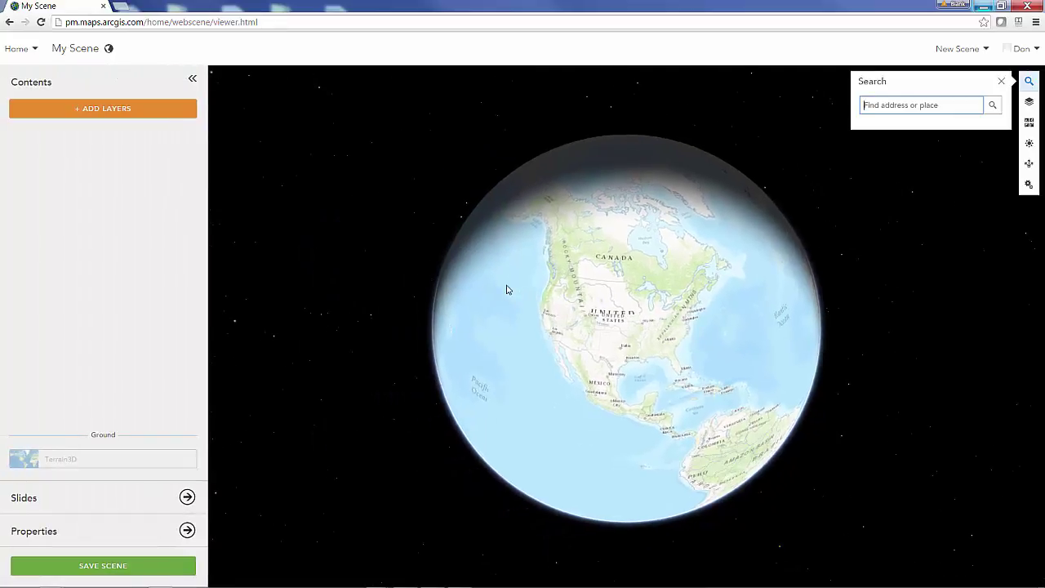
{"action": "left_click", "coordinate": [116, 108]}
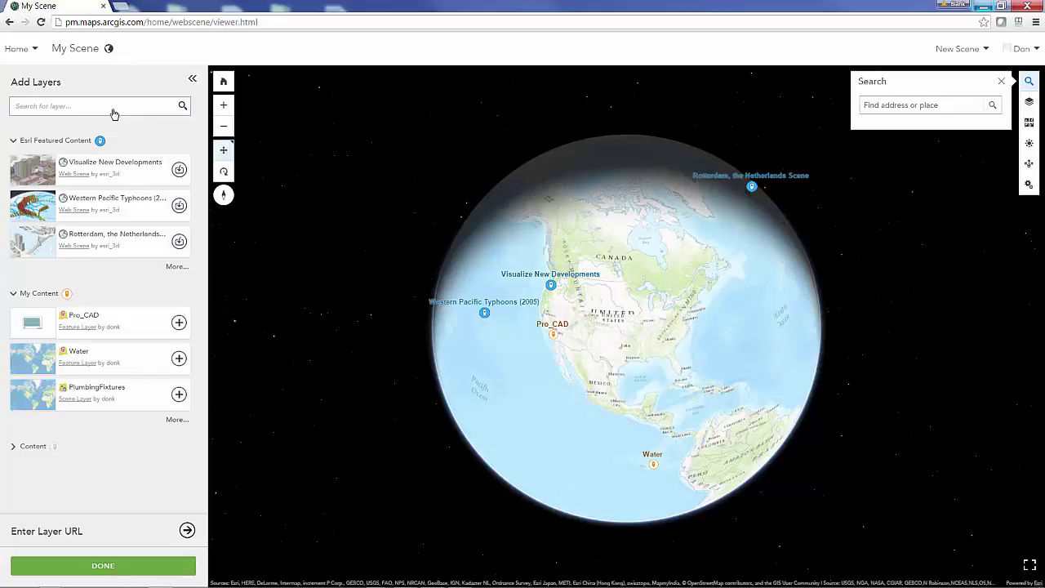
{"action": "left_click", "coordinate": [74, 105]}
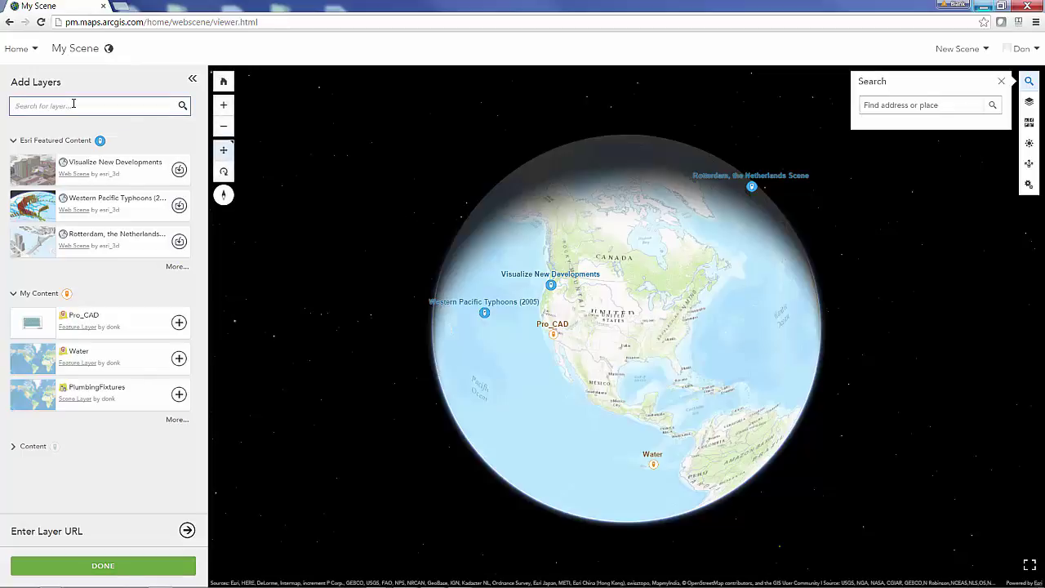
{"action": "type", "text": "UIC"}
{"action": "key", "text": "Return"}
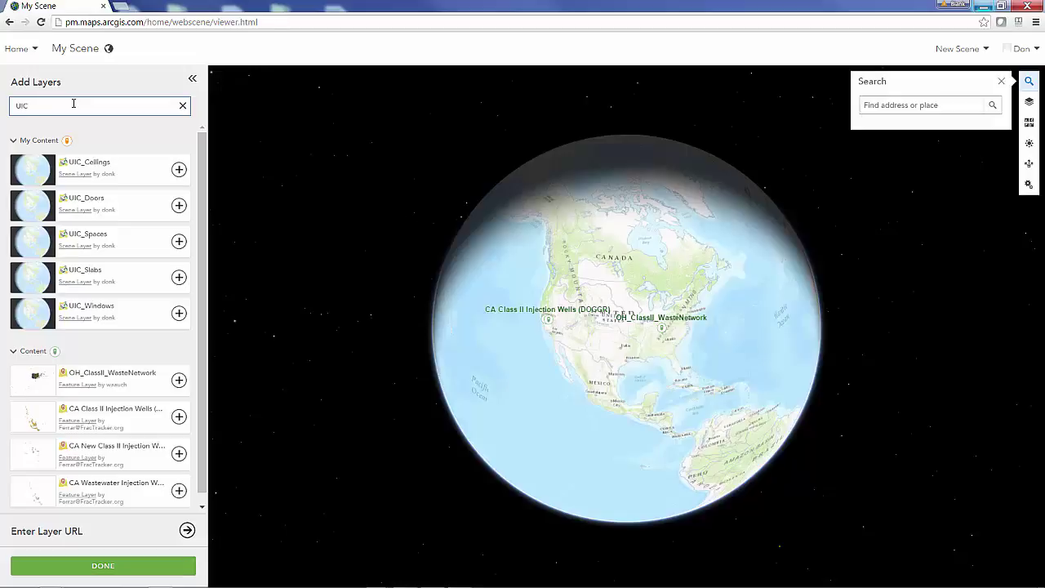
{"action": "left_click", "coordinate": [179, 170]}
{"action": "left_click", "coordinate": [179, 205]}
{"action": "left_click", "coordinate": [179, 241]}
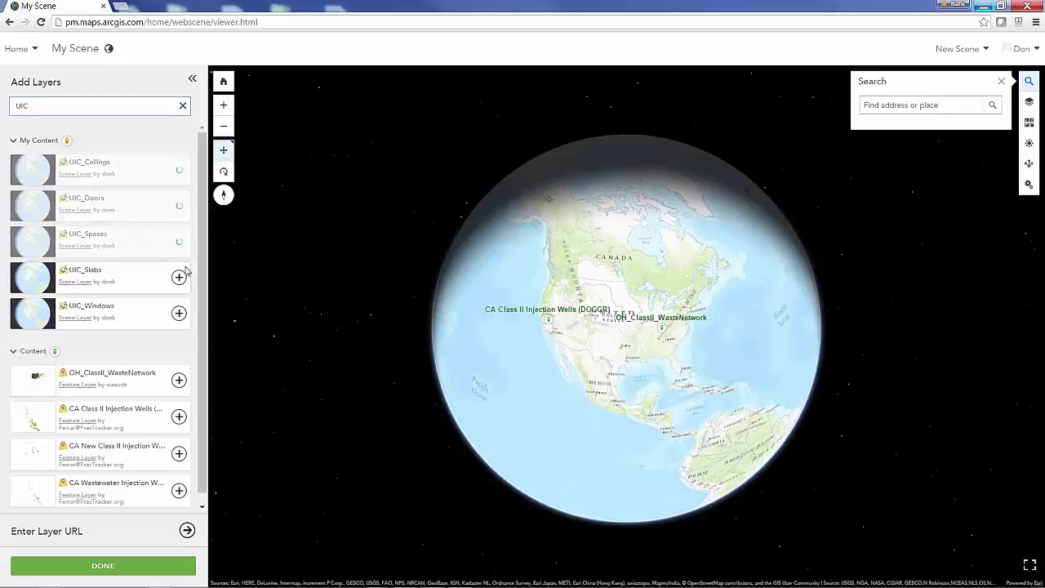
{"action": "left_click", "coordinate": [179, 277]}
{"action": "left_click", "coordinate": [179, 312]}
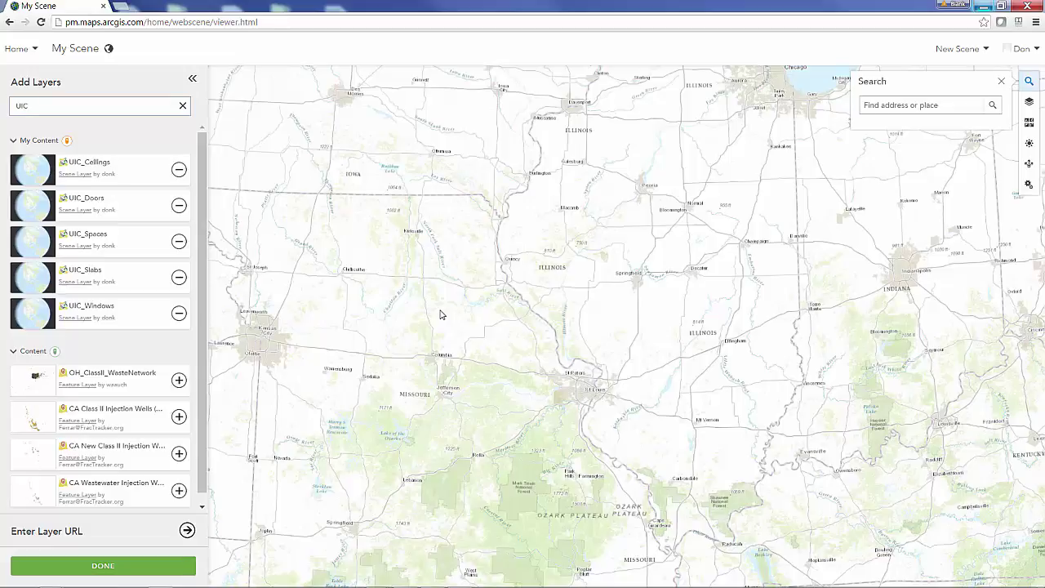
Step: Zoom, tilt and pan the map to frame central Chicago
{"action": "scroll", "coordinate": [769, 102], "scroll_direction": "up", "scroll_amount": 10}
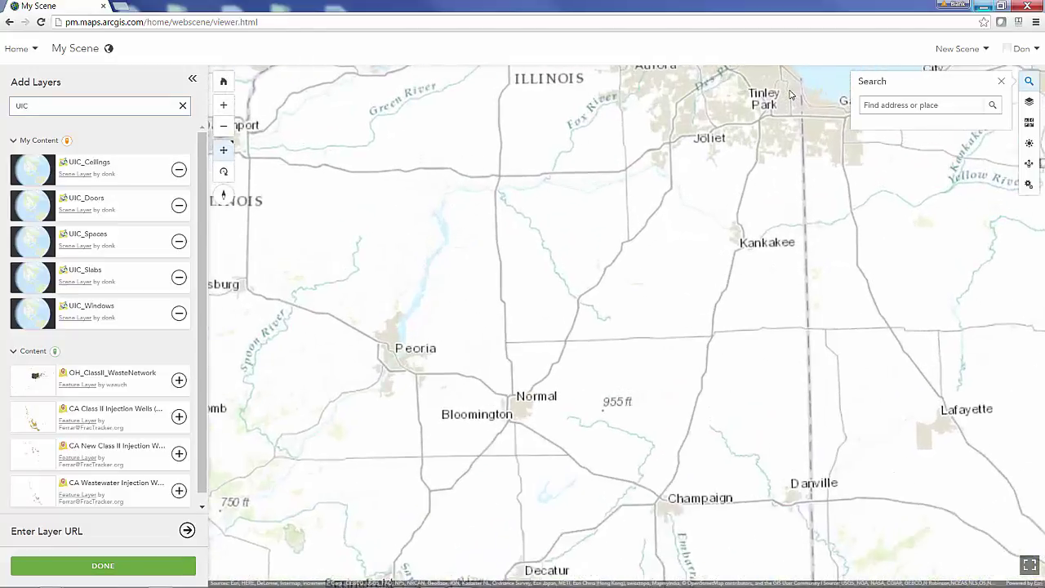
{"action": "scroll", "coordinate": [774, 134], "scroll_direction": "up", "scroll_amount": 5}
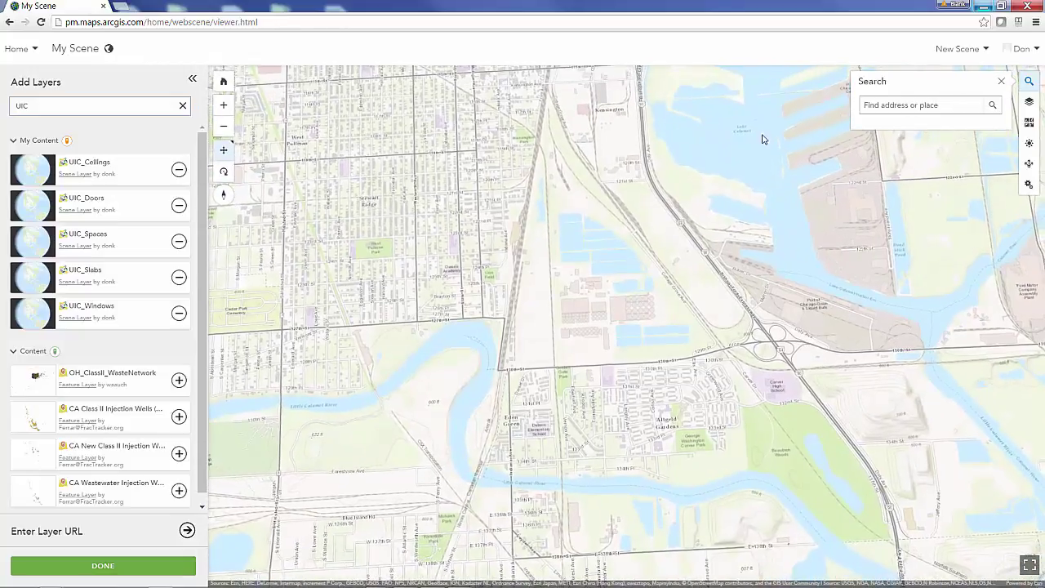
{"action": "right_click_drag", "start_coordinate": [760, 135], "coordinate": [739, 105]}
{"action": "left_click_drag", "start_coordinate": [658, 130], "coordinate": [528, 276]}
{"action": "scroll", "coordinate": [528, 276], "scroll_direction": "down", "scroll_amount": 5}
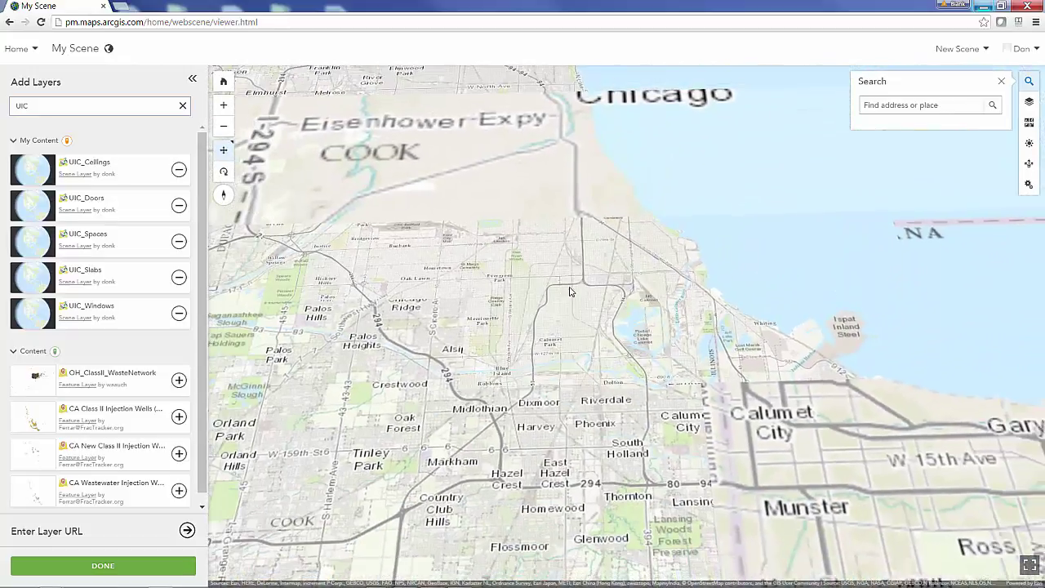
{"action": "scroll", "coordinate": [542, 204], "scroll_direction": "up", "scroll_amount": 5}
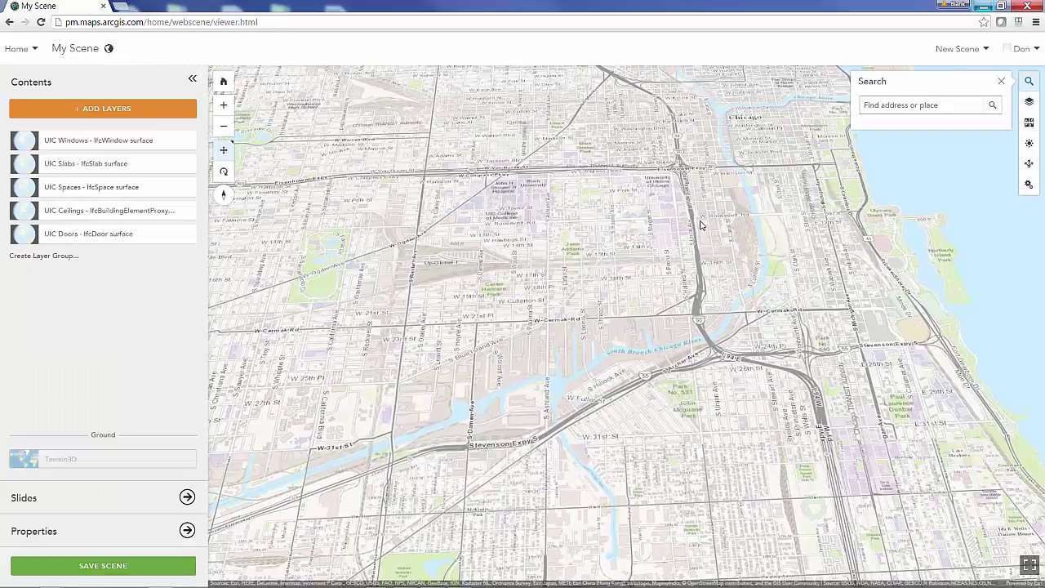
{"action": "scroll", "coordinate": [703, 214], "scroll_direction": "up", "scroll_amount": 5}
{"action": "scroll", "coordinate": [703, 214], "scroll_direction": "down", "scroll_amount": 3}
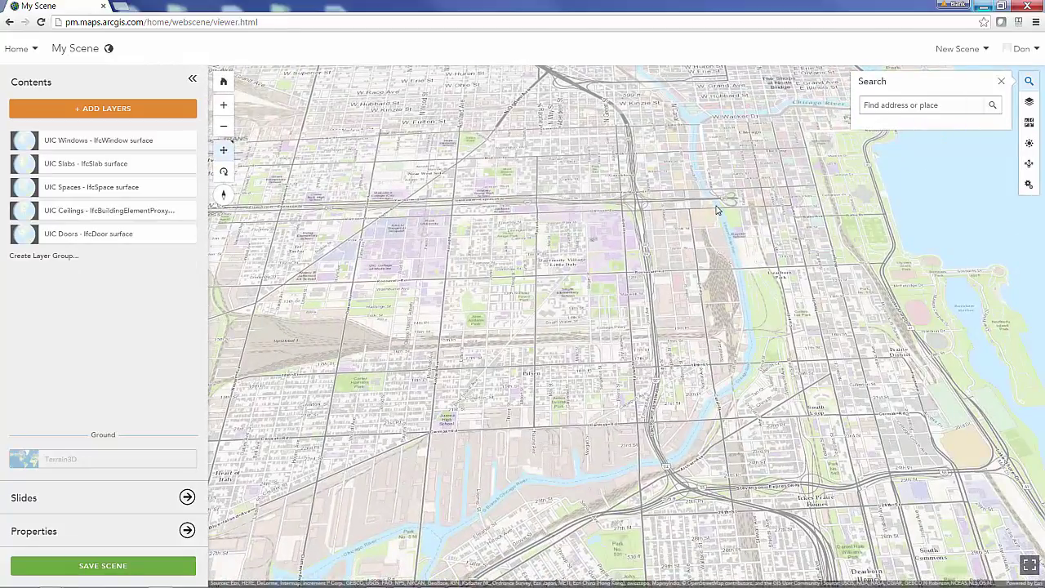
Step: Show the layer list and zoom to an oblique close-up of the 3D UIC building
{"action": "left_click", "coordinate": [1031, 102]}
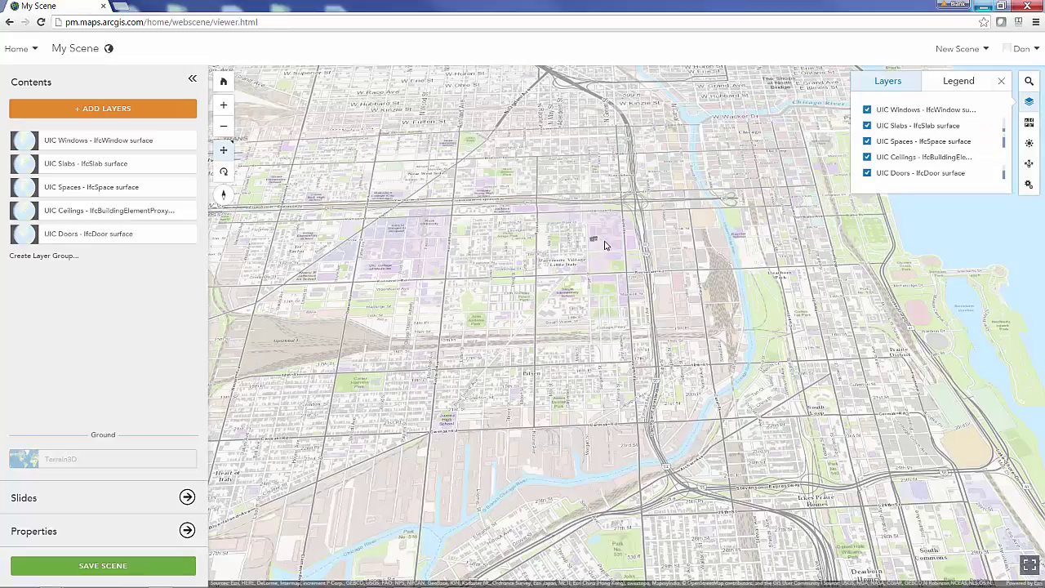
{"action": "scroll", "coordinate": [594, 238], "scroll_direction": "up", "scroll_amount": 6}
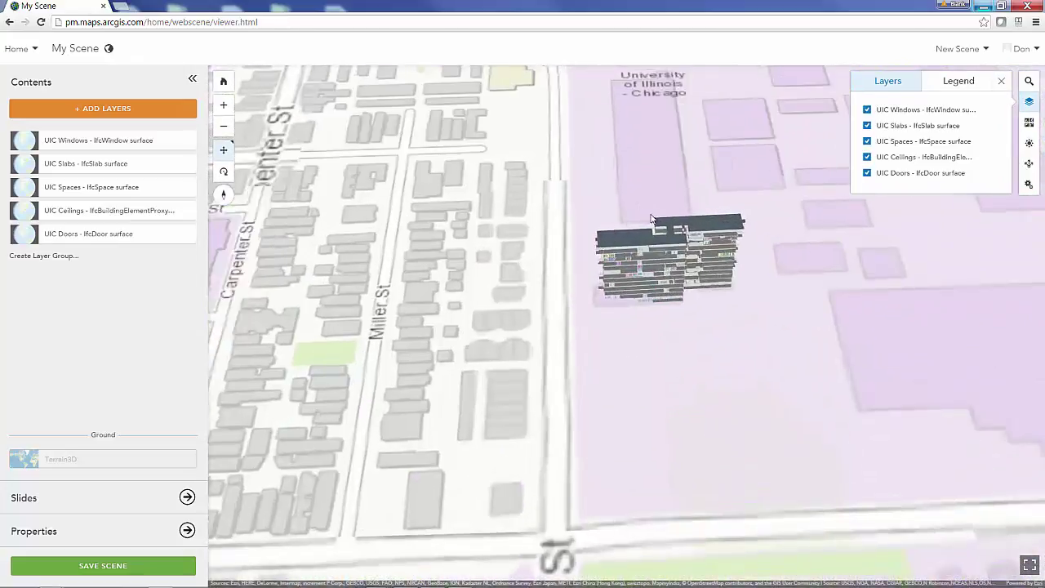
{"action": "scroll", "coordinate": [651, 218], "scroll_direction": "up", "scroll_amount": 3}
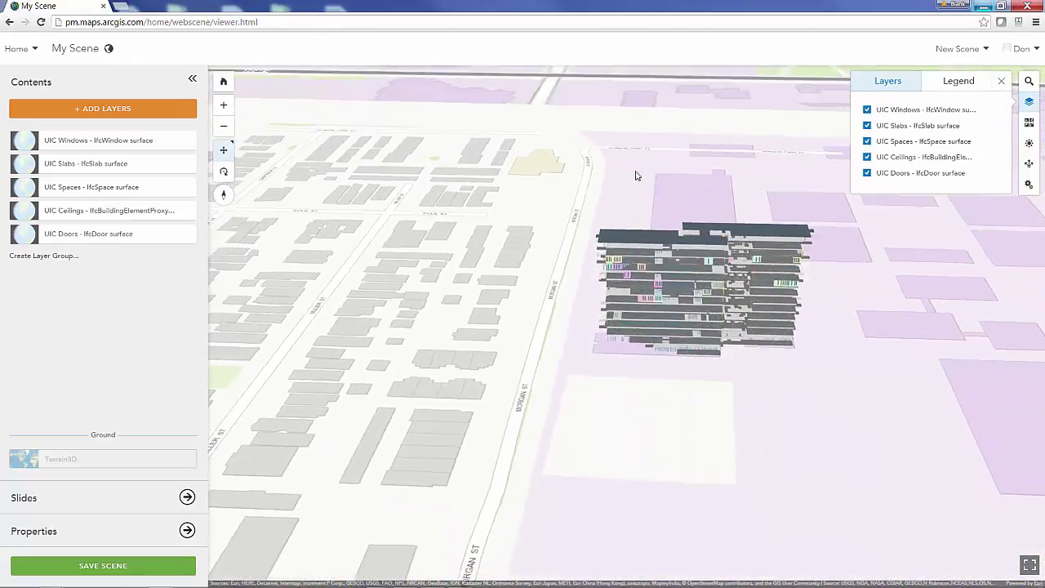
{"action": "right_click_drag", "start_coordinate": [638, 176], "coordinate": [602, 205]}
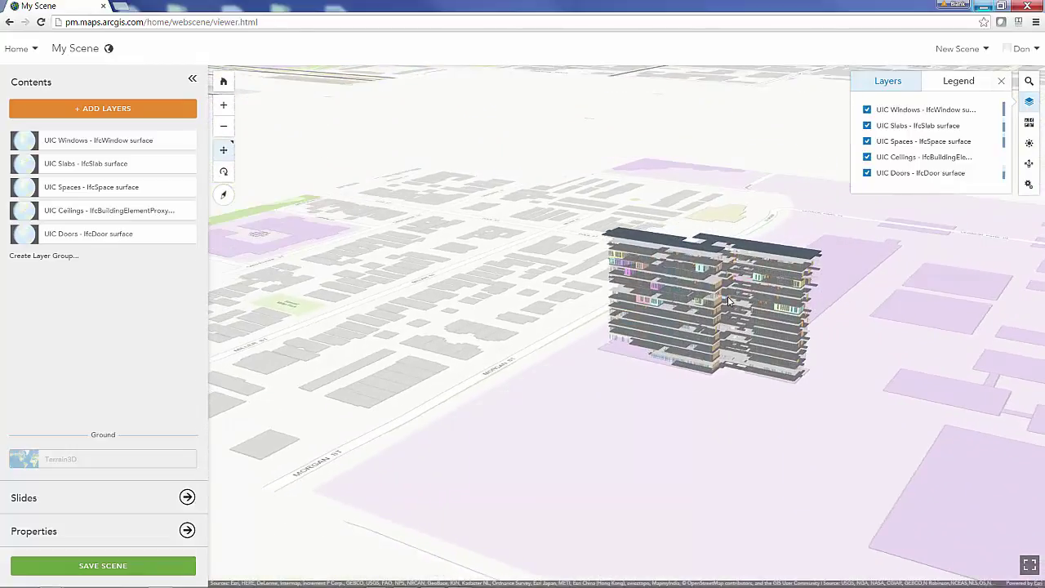
{"action": "scroll", "coordinate": [730, 300], "scroll_direction": "up", "scroll_amount": 3}
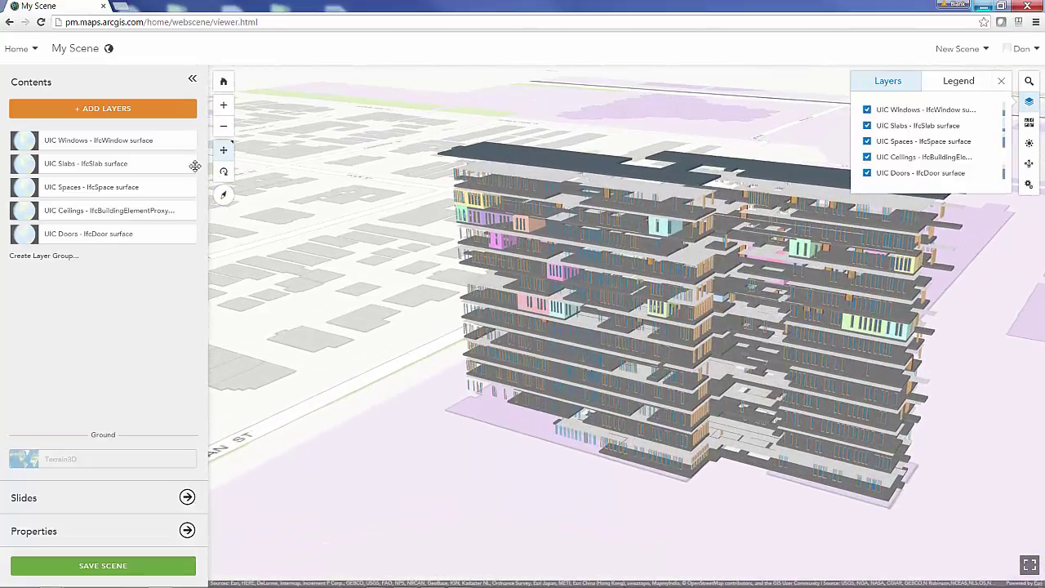
{"action": "mouse_move", "coordinate": [195, 167]}
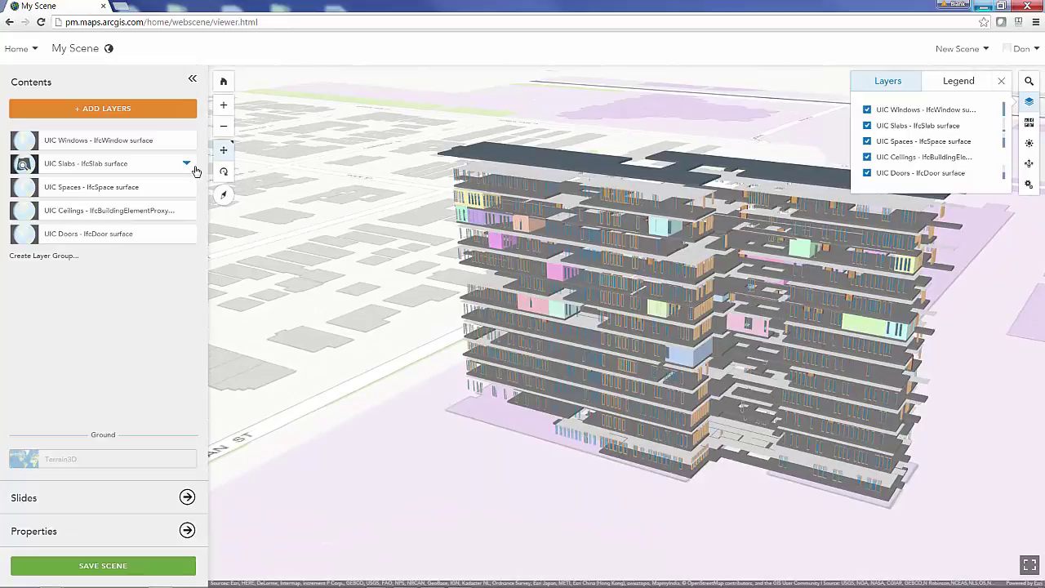
Step: Set the UIC Windows layer transparency to about 75% in its layer configuration
{"action": "mouse_move", "coordinate": [151, 143]}
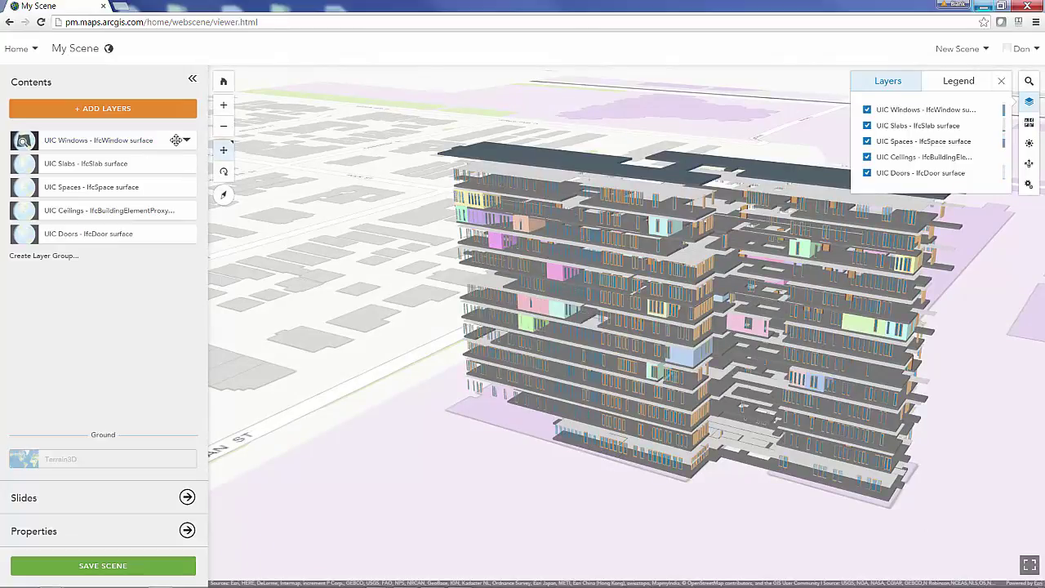
{"action": "left_click", "coordinate": [186, 142]}
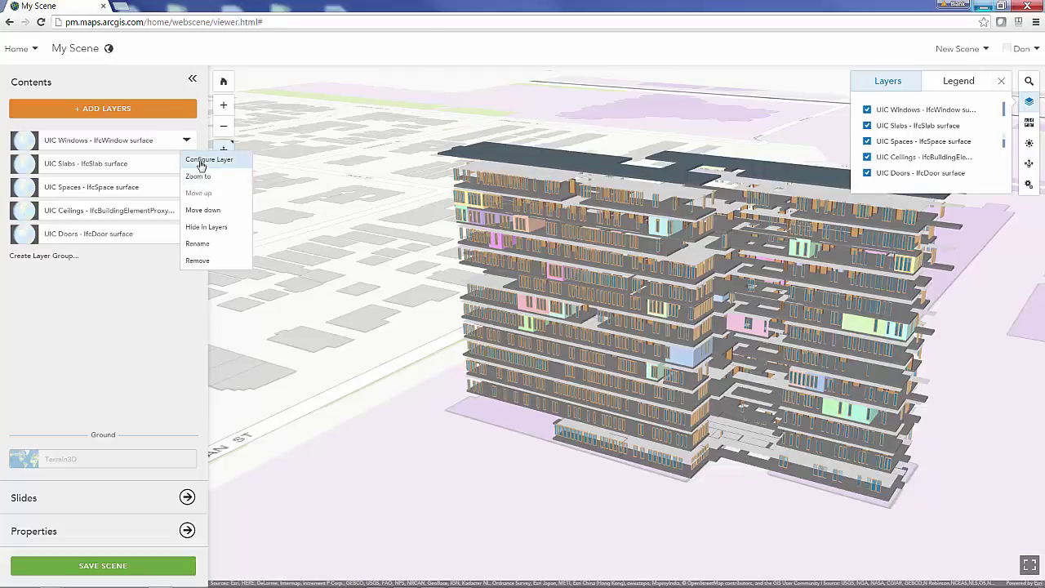
{"action": "left_click", "coordinate": [201, 160]}
{"action": "left_click_drag", "start_coordinate": [104, 152], "coordinate": [142, 154]}
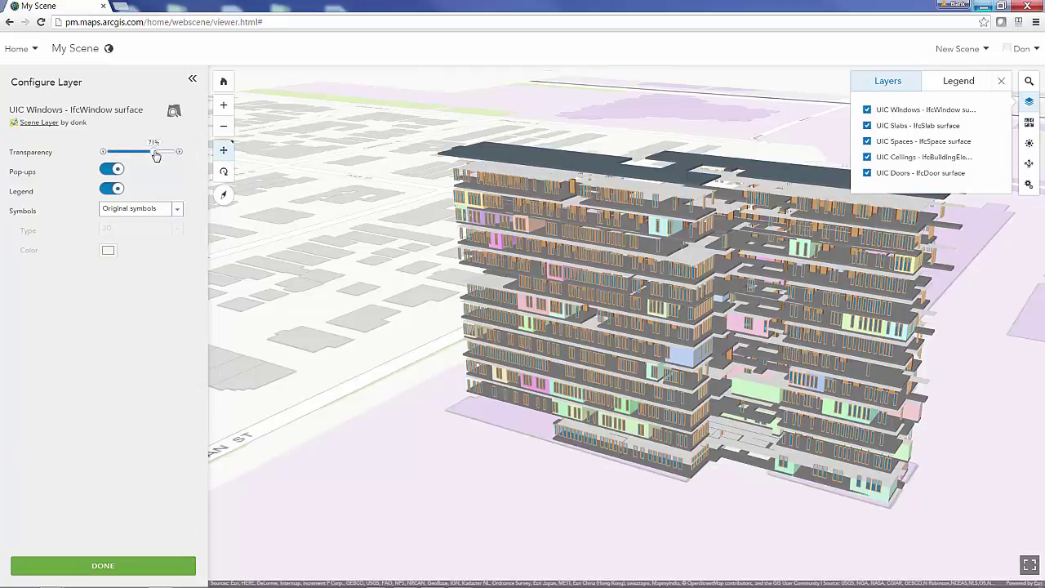
{"action": "left_click_drag", "start_coordinate": [157, 156], "coordinate": [156, 155]}
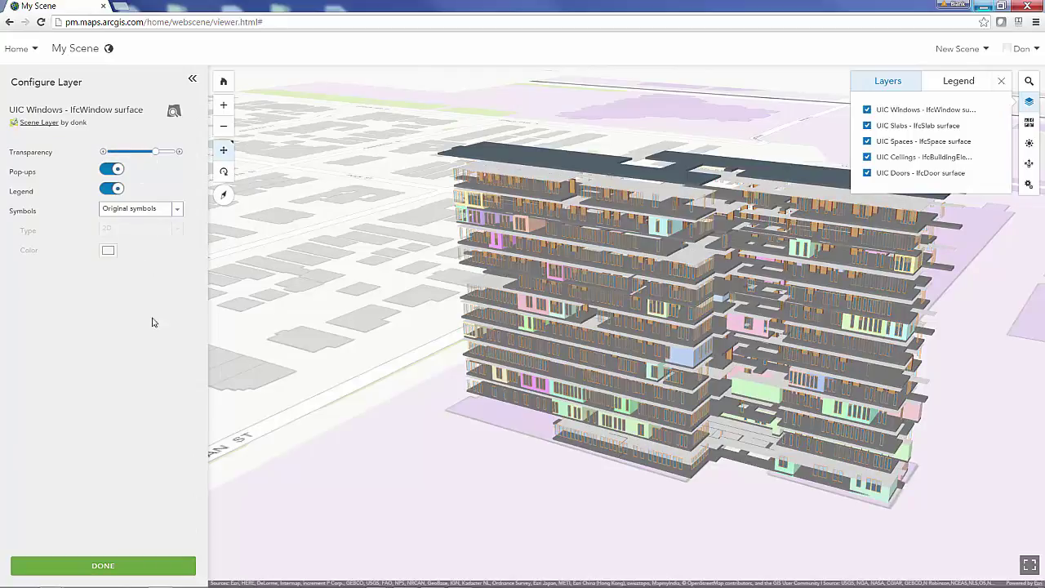
{"action": "left_click", "coordinate": [147, 566]}
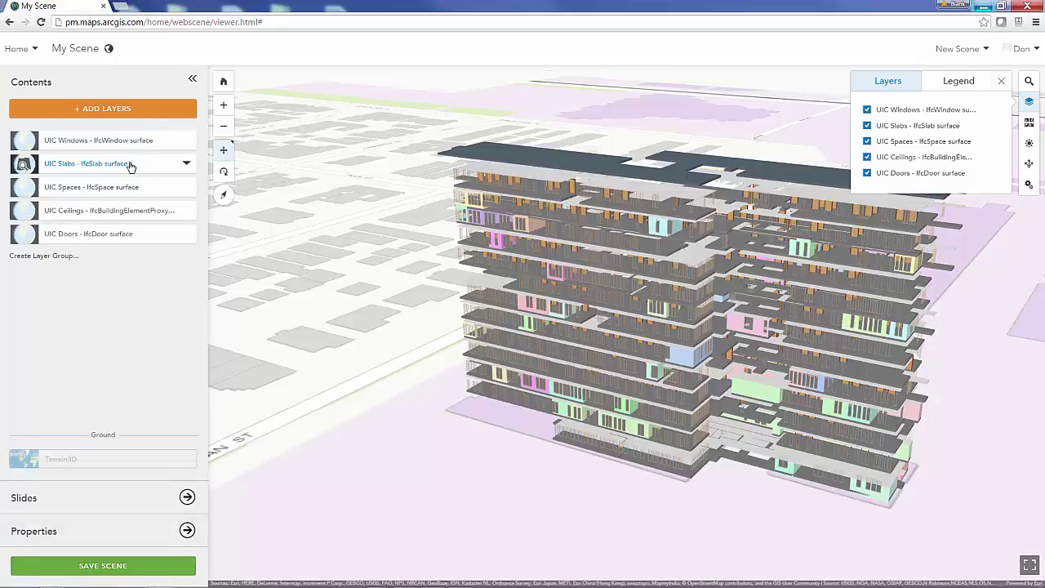
Step: Save the scene titled 'My Scene UIC' with summary 'My Scene UIC' and tag BIM
{"action": "left_click", "coordinate": [97, 569]}
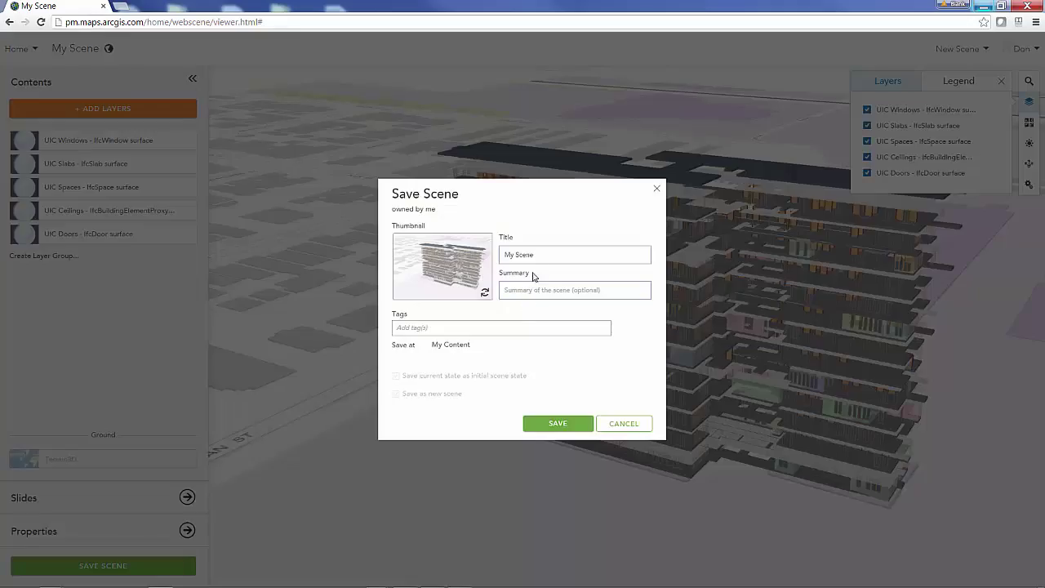
{"action": "left_click", "coordinate": [539, 254]}
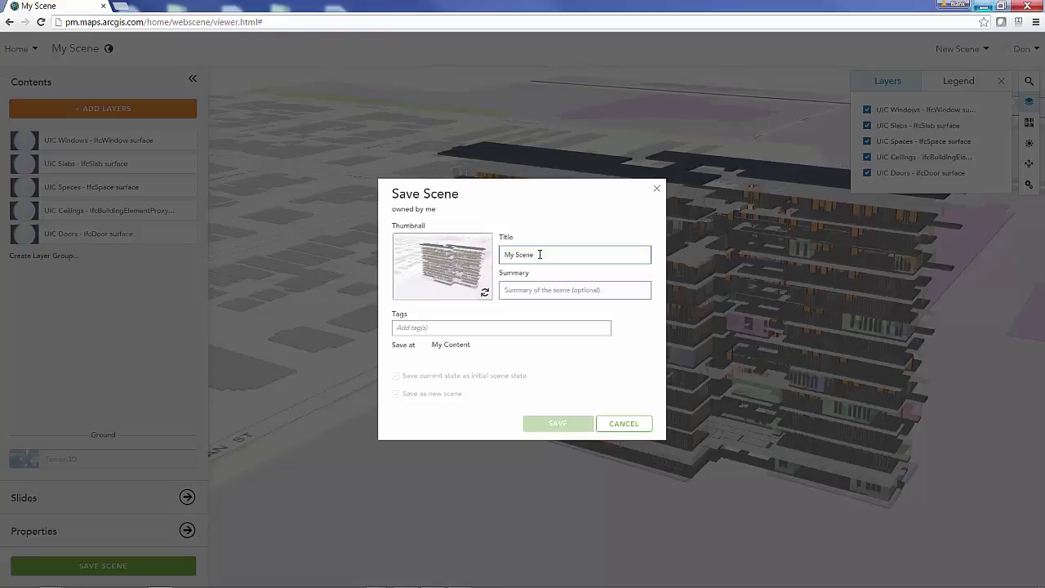
{"action": "left_click", "coordinate": [517, 286]}
{"action": "left_click_drag", "start_coordinate": [552, 257], "coordinate": [493, 254]}
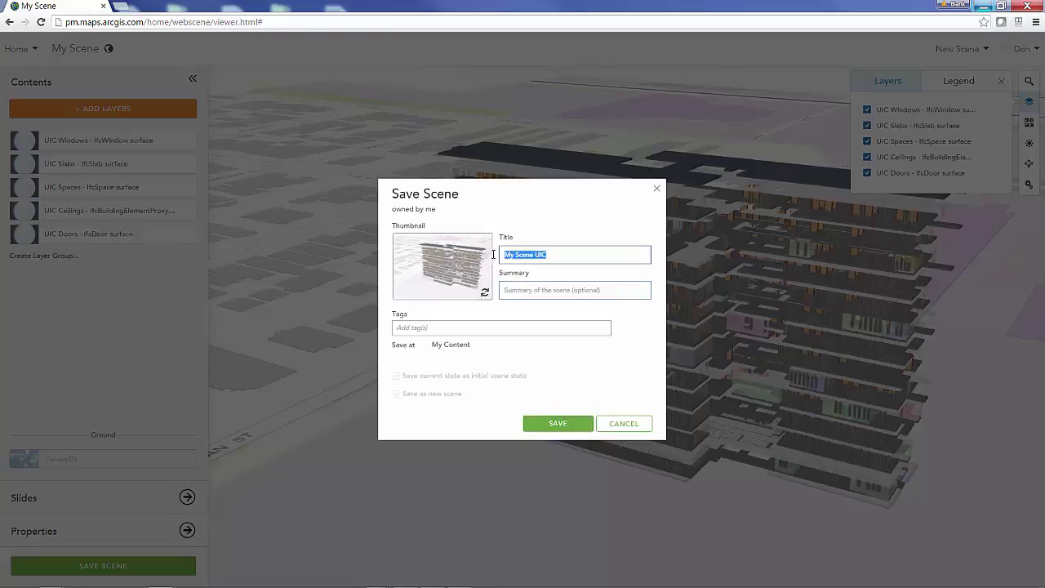
{"action": "left_click", "coordinate": [549, 291]}
{"action": "left_click", "coordinate": [460, 329]}
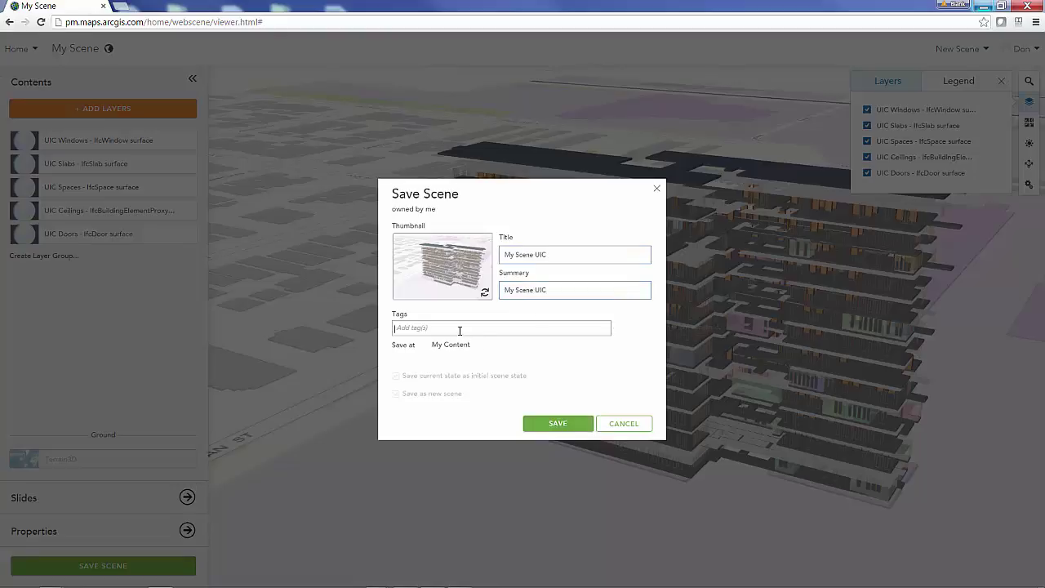
{"action": "type", "text": "BIM"}
{"action": "left_click", "coordinate": [535, 421]}
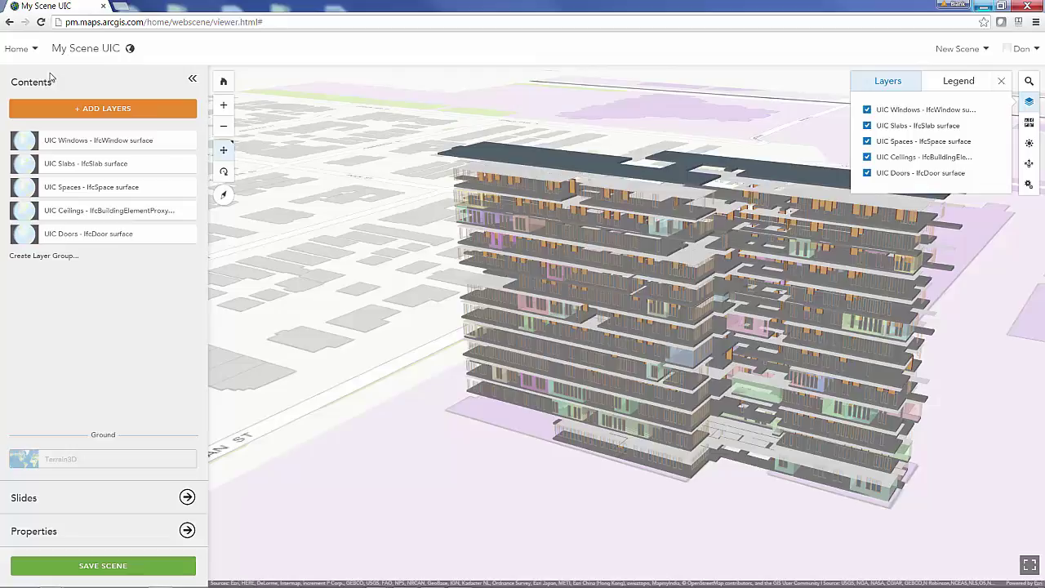
{"action": "left_click", "coordinate": [16, 52]}
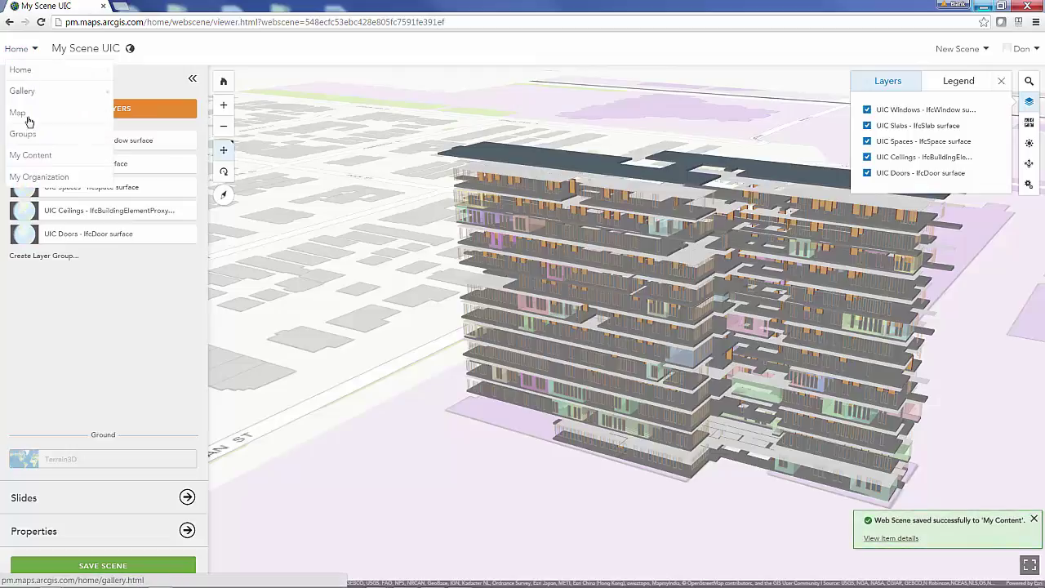
Step: Publish the UIC_Walls package as a hosted scene layer, then filter My Content to Scenes
{"action": "left_click", "coordinate": [33, 158]}
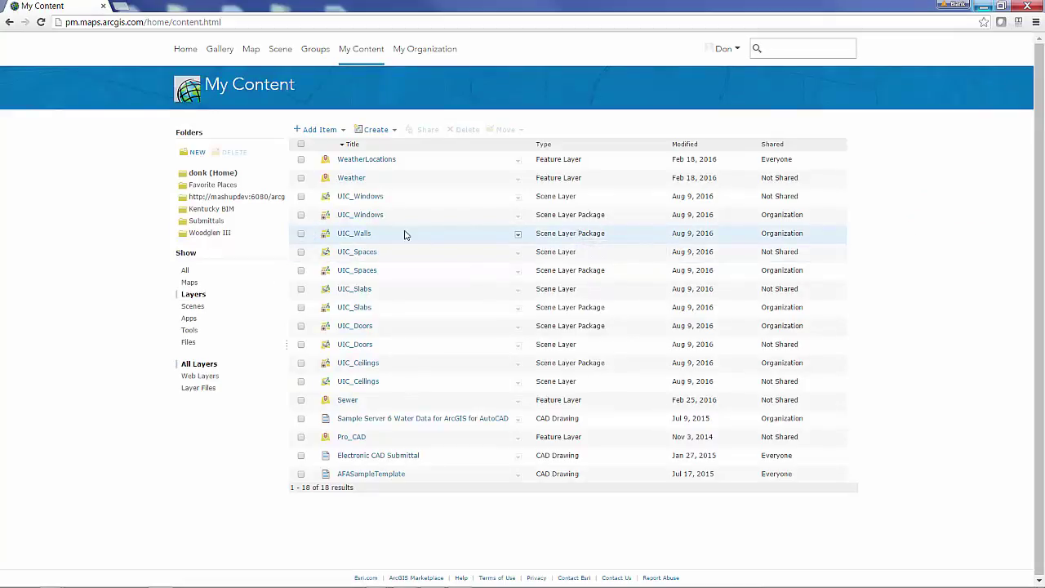
{"action": "left_click", "coordinate": [353, 234]}
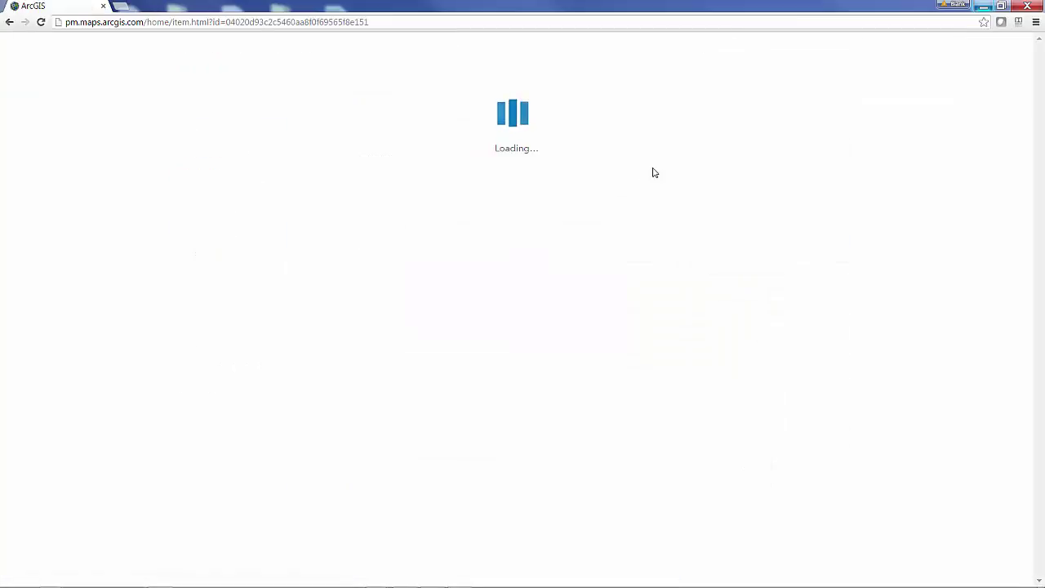
{"action": "left_click", "coordinate": [773, 178]}
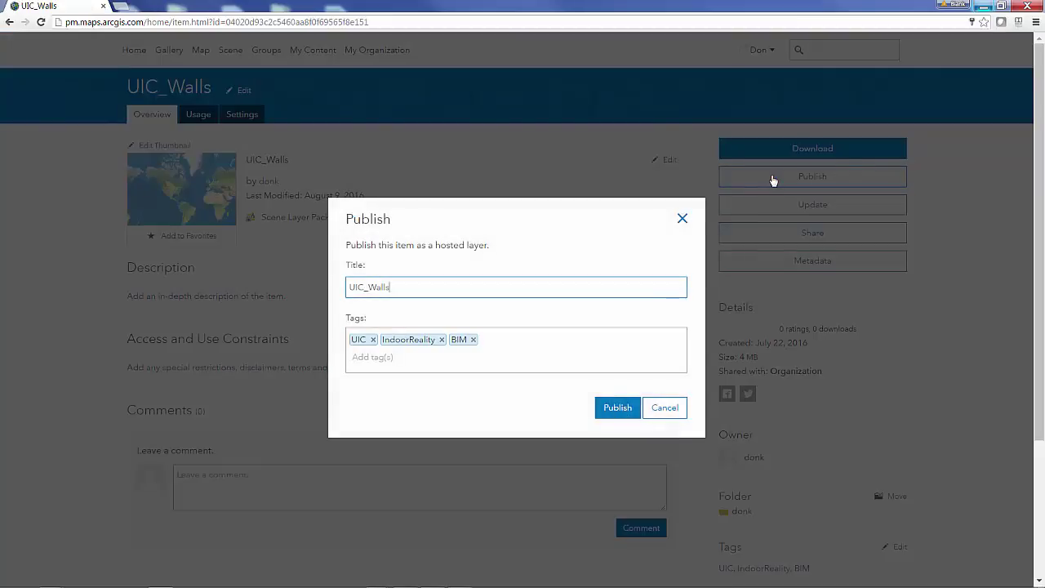
{"action": "left_click", "coordinate": [608, 406]}
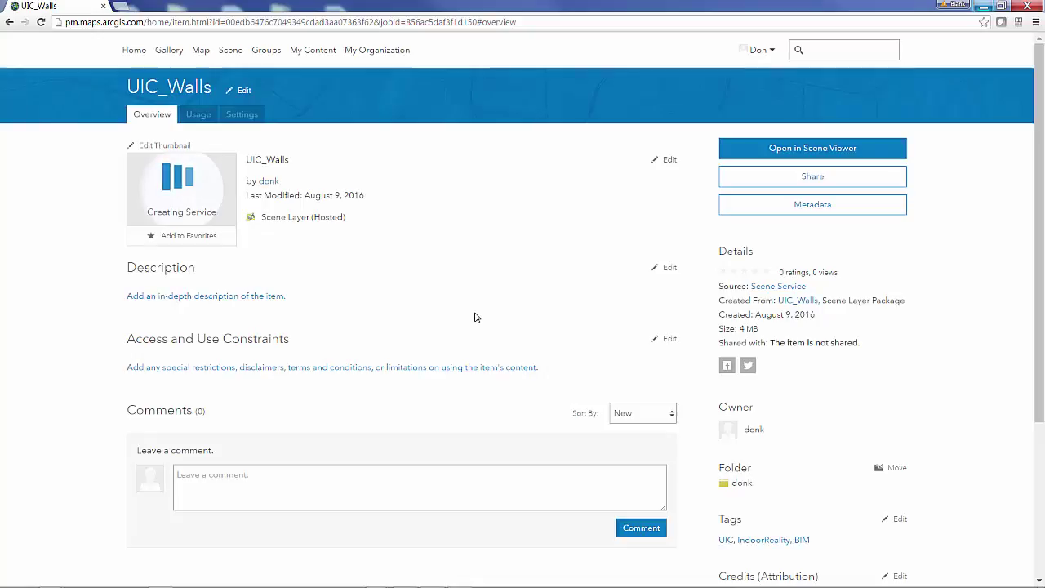
{"action": "left_click", "coordinate": [321, 50]}
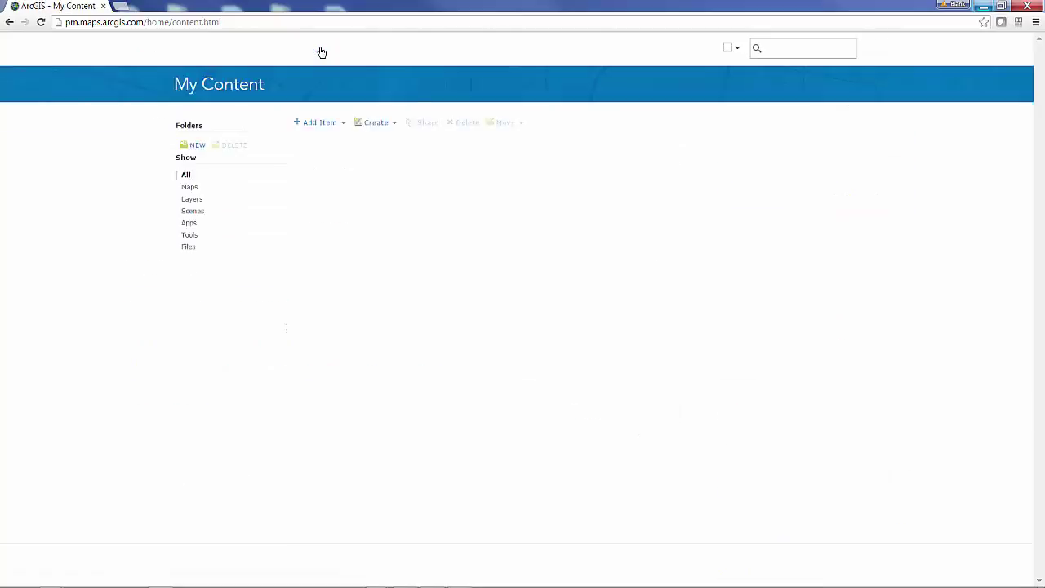
{"action": "left_click", "coordinate": [198, 308]}
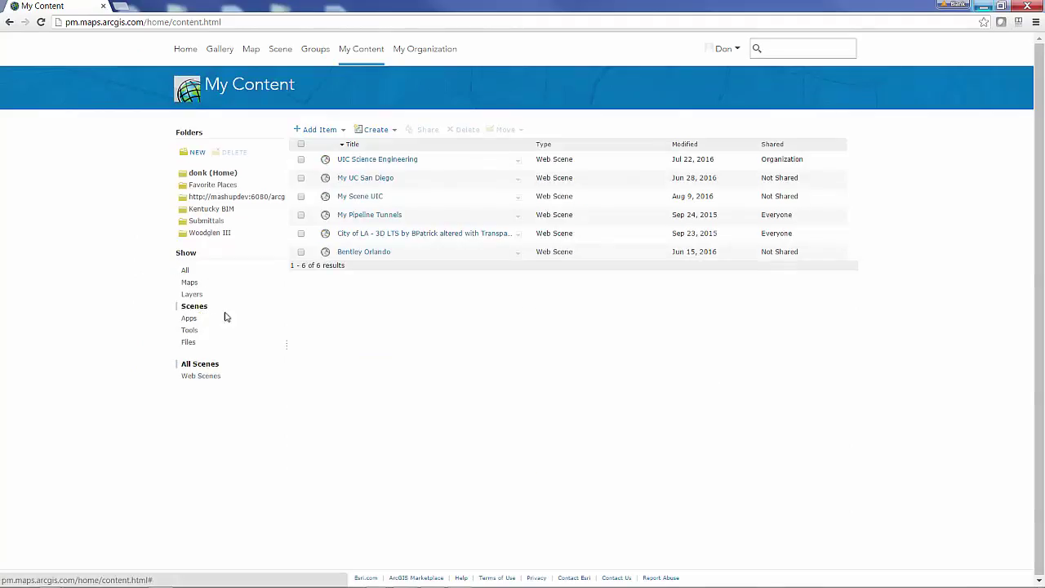
Step: Open My Scene UIC and add the UIC_Walls layer found by searching for UIC layers
{"action": "left_click", "coordinate": [364, 199]}
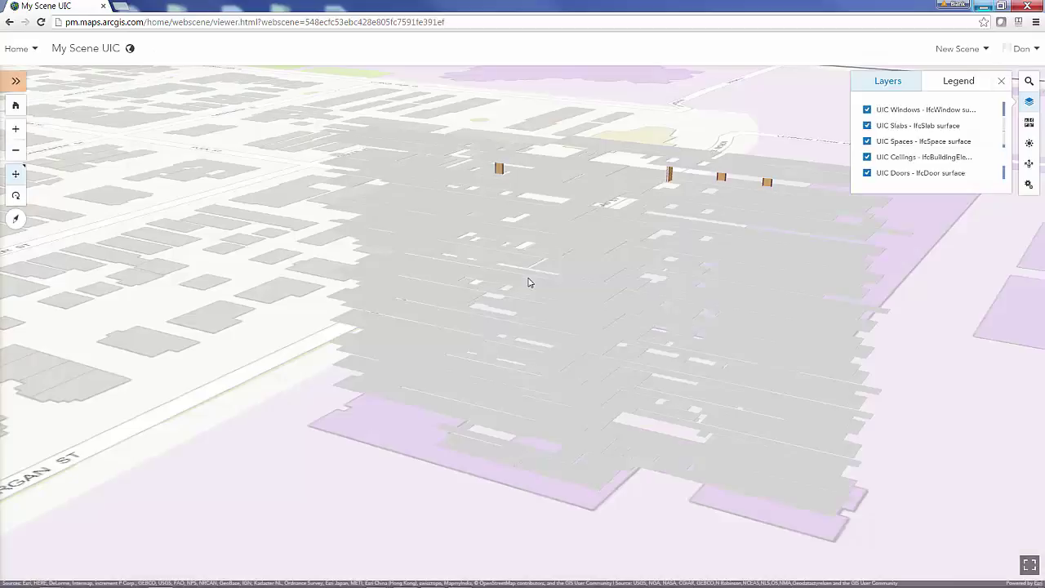
{"action": "scroll", "coordinate": [529, 282], "scroll_direction": "down", "scroll_amount": 5}
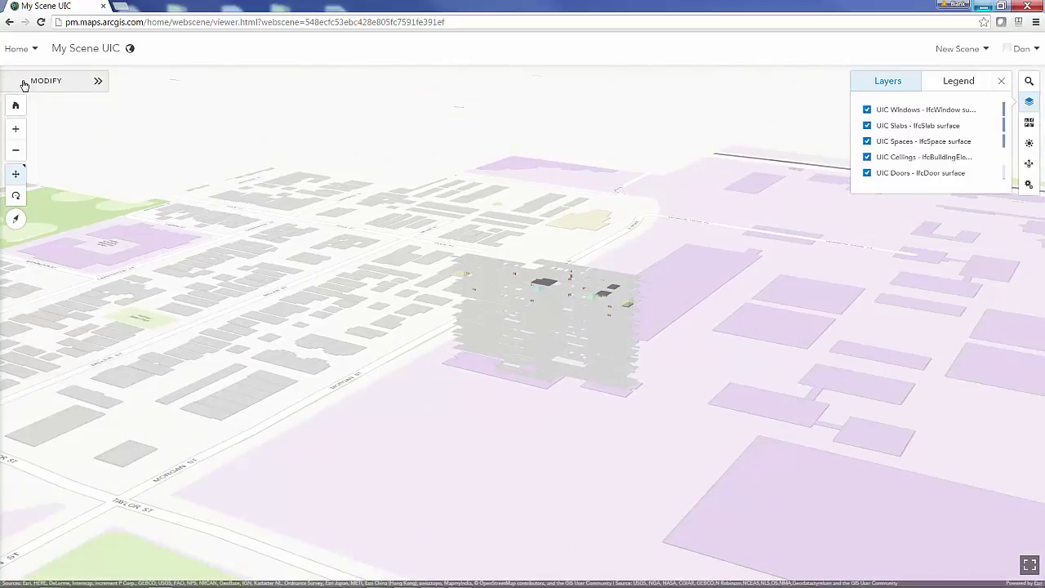
{"action": "left_click", "coordinate": [46, 85]}
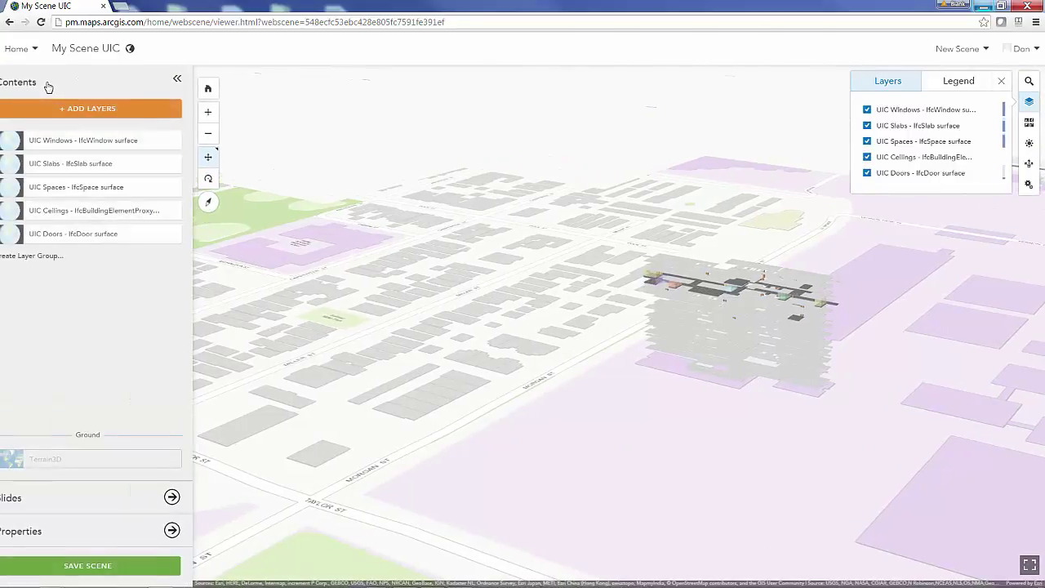
{"action": "left_click", "coordinate": [58, 108]}
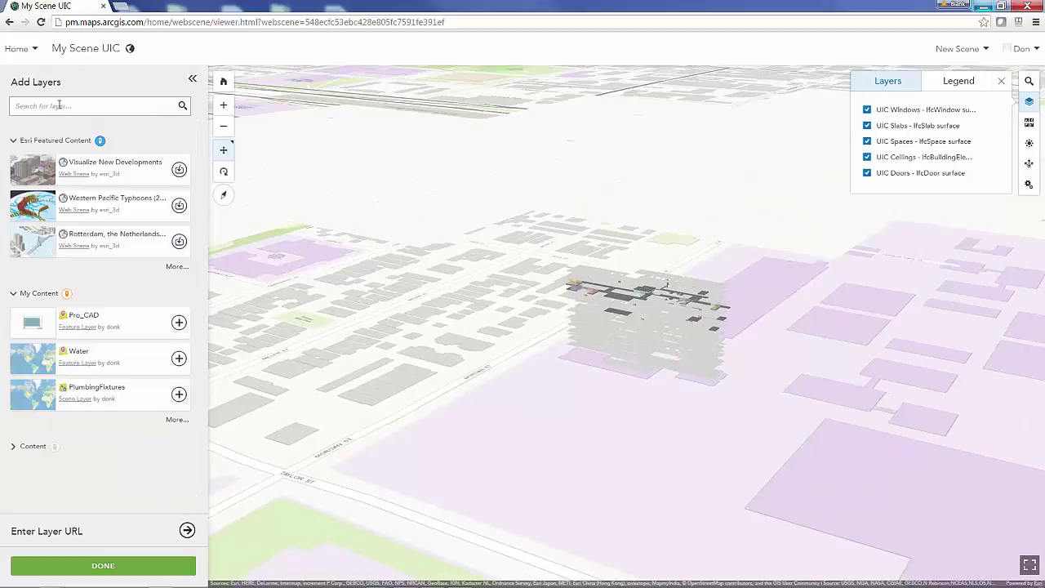
{"action": "left_click", "coordinate": [119, 110]}
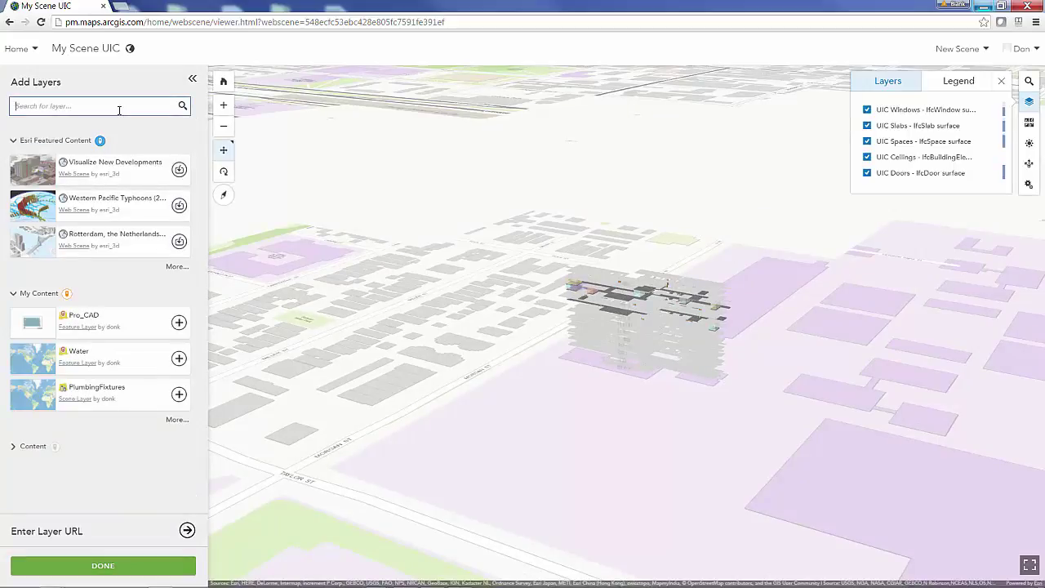
{"action": "key", "text": "Return"}
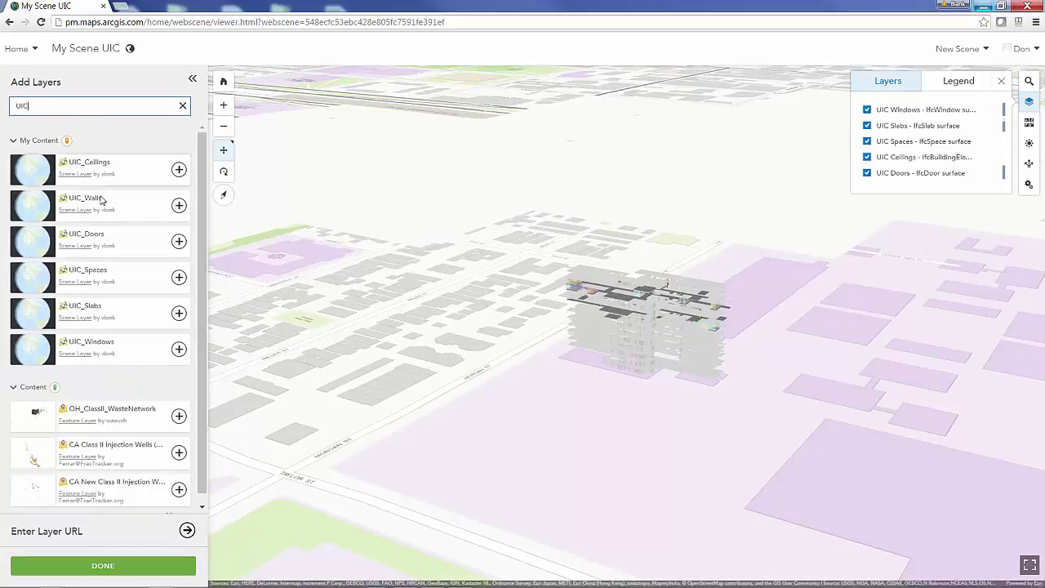
{"action": "left_click", "coordinate": [178, 206]}
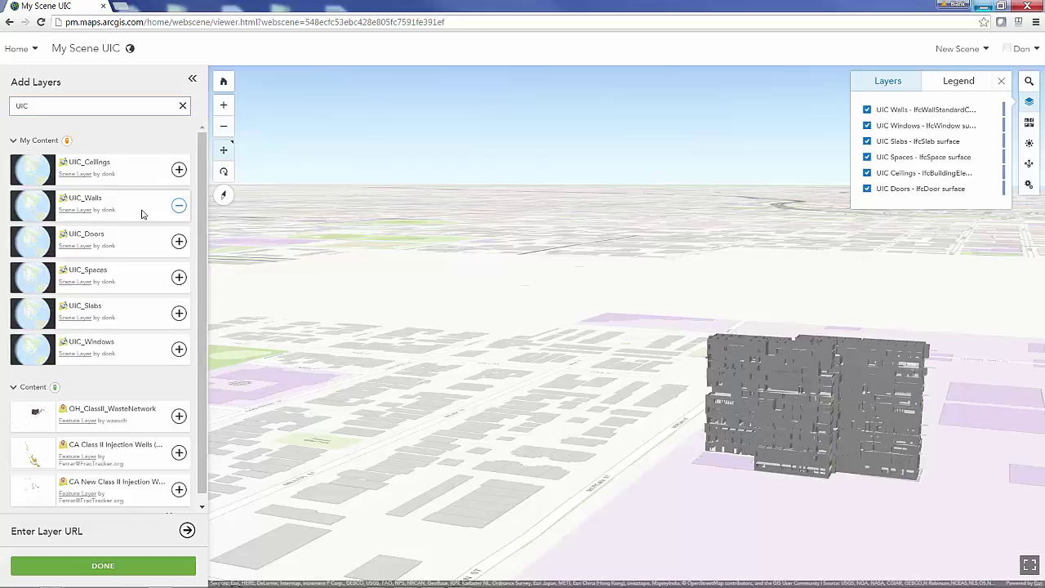
{"action": "left_click", "coordinate": [102, 565]}
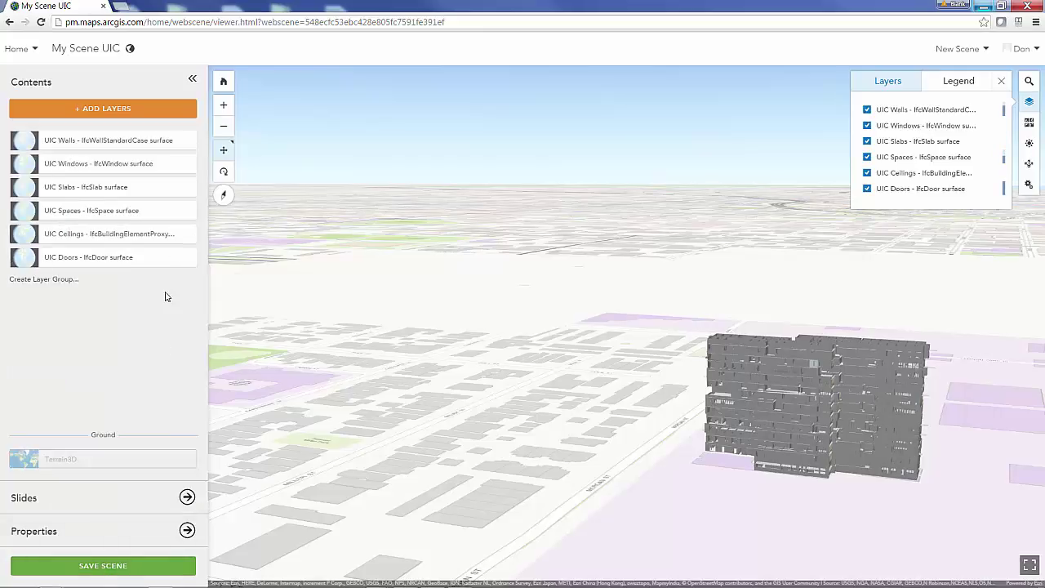
{"action": "left_click", "coordinate": [186, 142]}
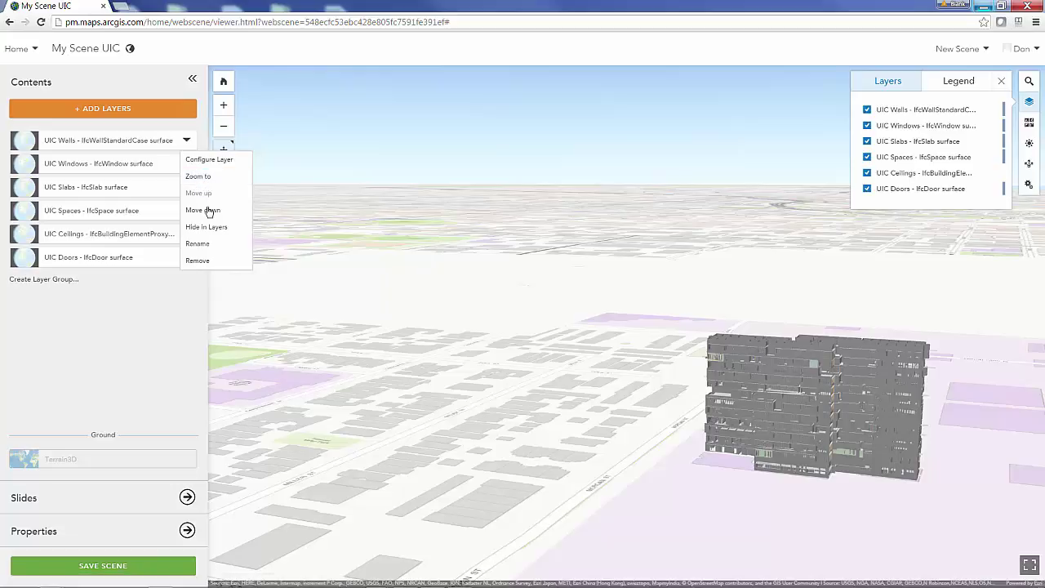
{"action": "left_click", "coordinate": [208, 159]}
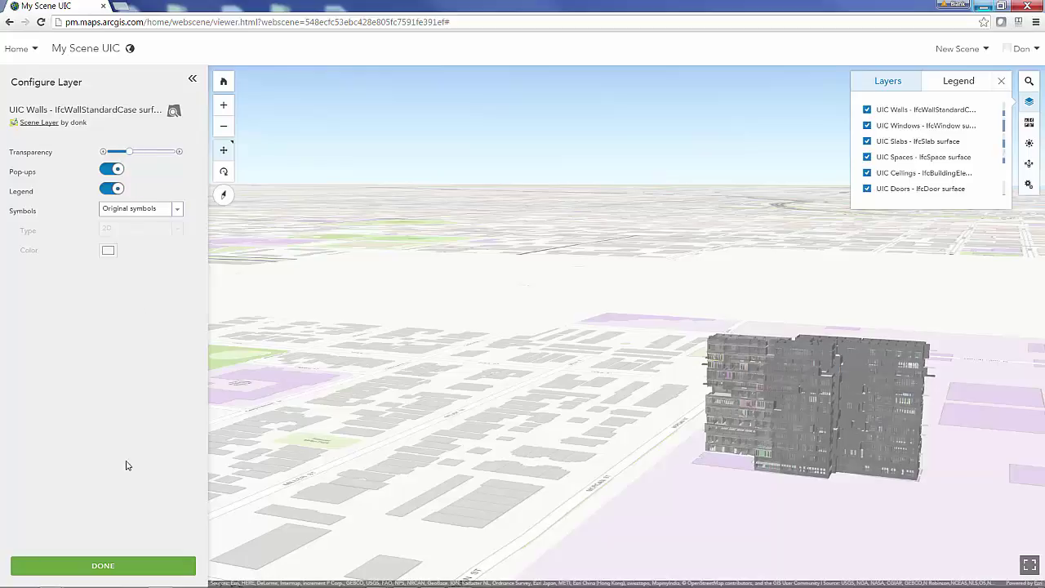
{"action": "left_click", "coordinate": [104, 565]}
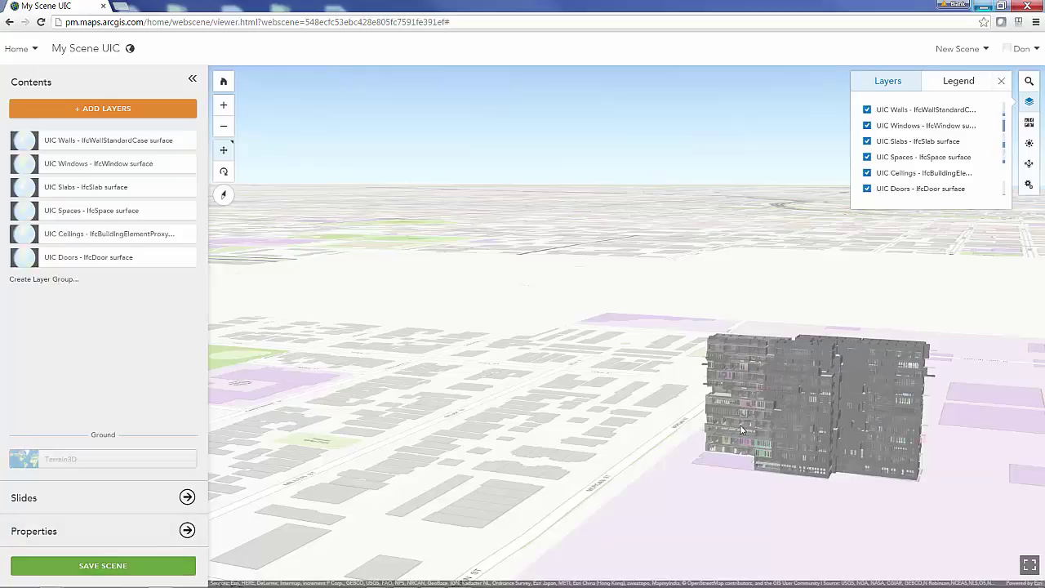
{"action": "scroll", "coordinate": [662, 436], "scroll_direction": "up", "scroll_amount": 2}
{"action": "right_click_drag", "start_coordinate": [661, 436], "coordinate": [744, 413]}
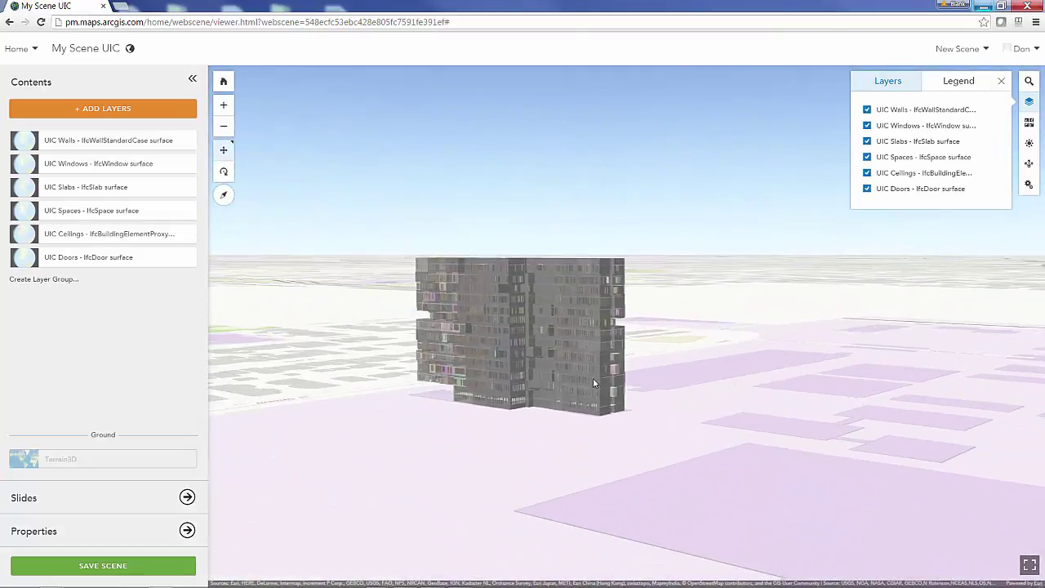
Step: Switch the scene's basemap from the gallery to Imagery with Labels
{"action": "scroll", "coordinate": [591, 379], "scroll_direction": "up", "scroll_amount": 3}
{"action": "scroll", "coordinate": [585, 371], "scroll_direction": "down", "scroll_amount": 5}
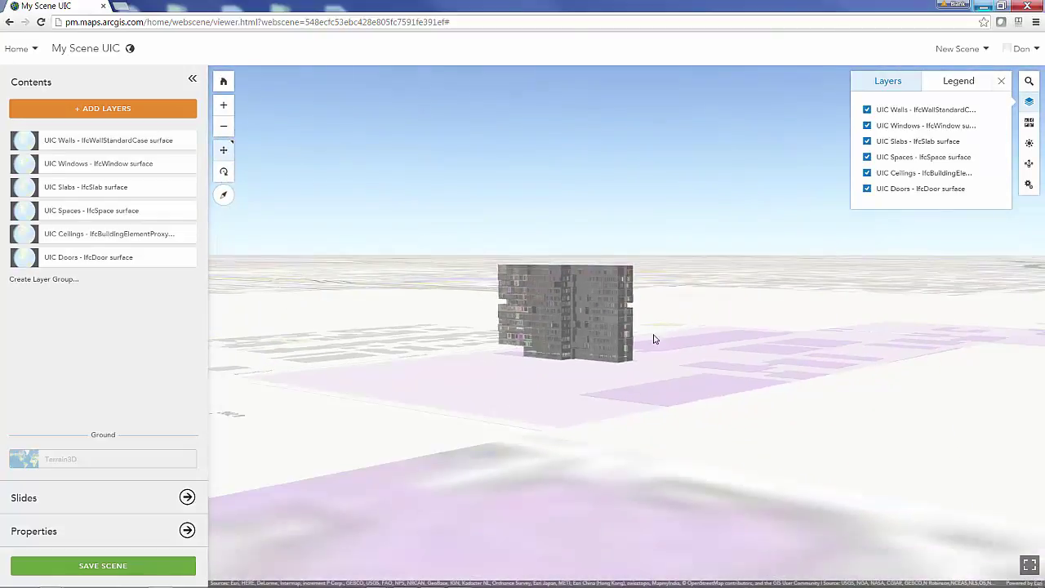
{"action": "scroll", "coordinate": [583, 331], "scroll_direction": "up", "scroll_amount": 4}
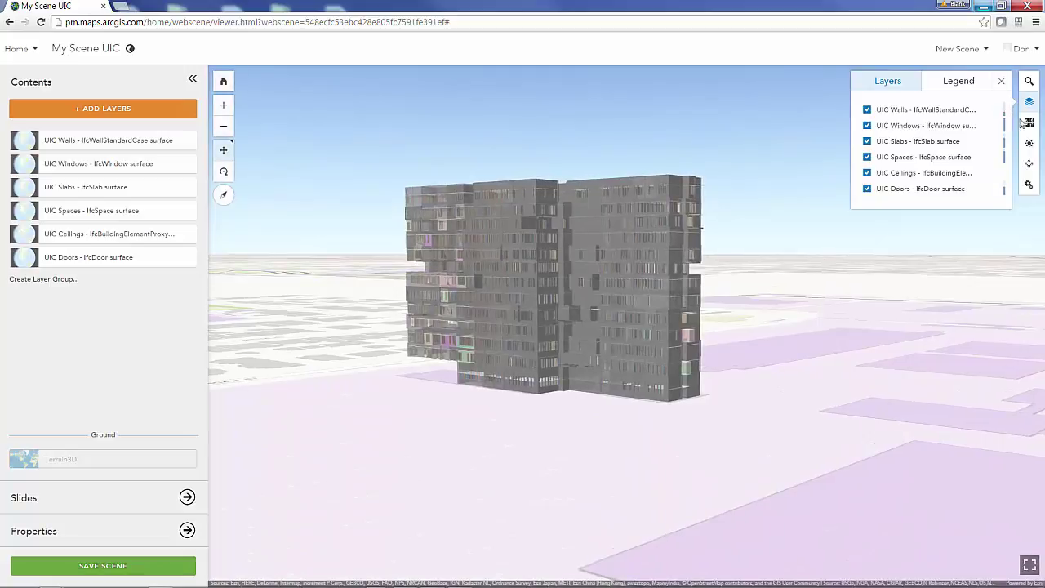
{"action": "left_click", "coordinate": [1029, 122]}
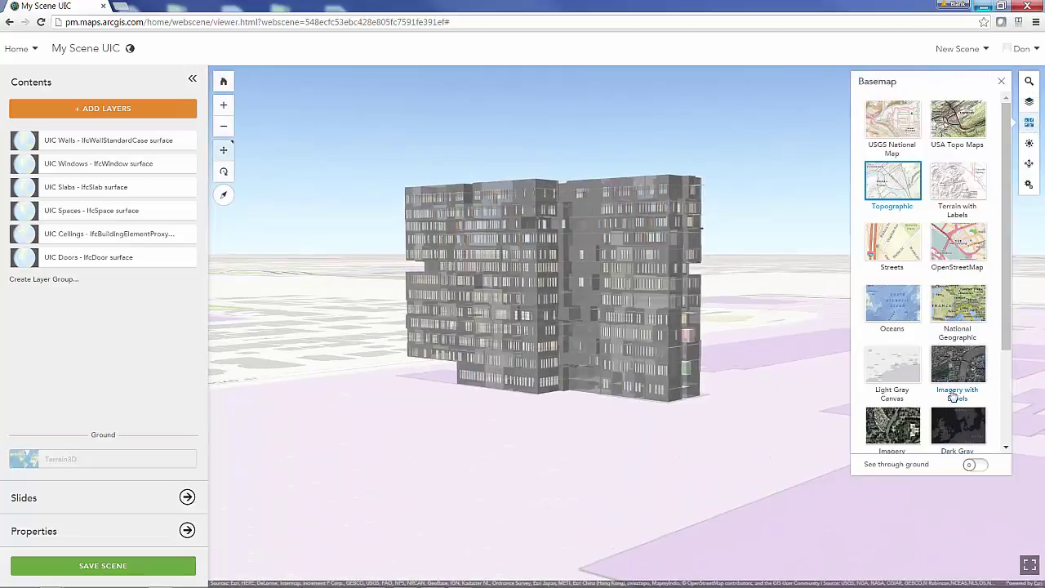
{"action": "left_click", "coordinate": [890, 435]}
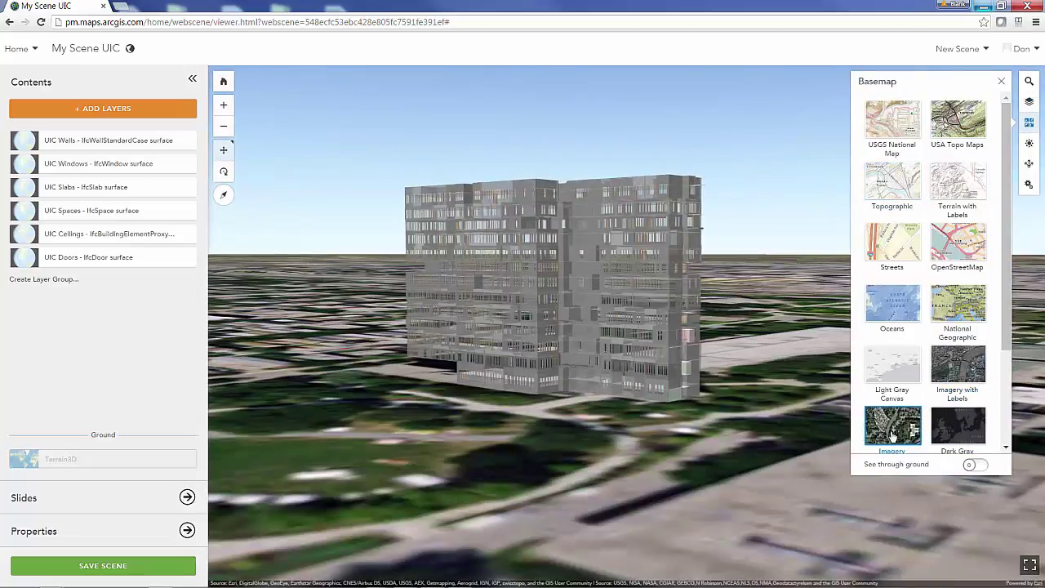
{"action": "left_click", "coordinate": [958, 365]}
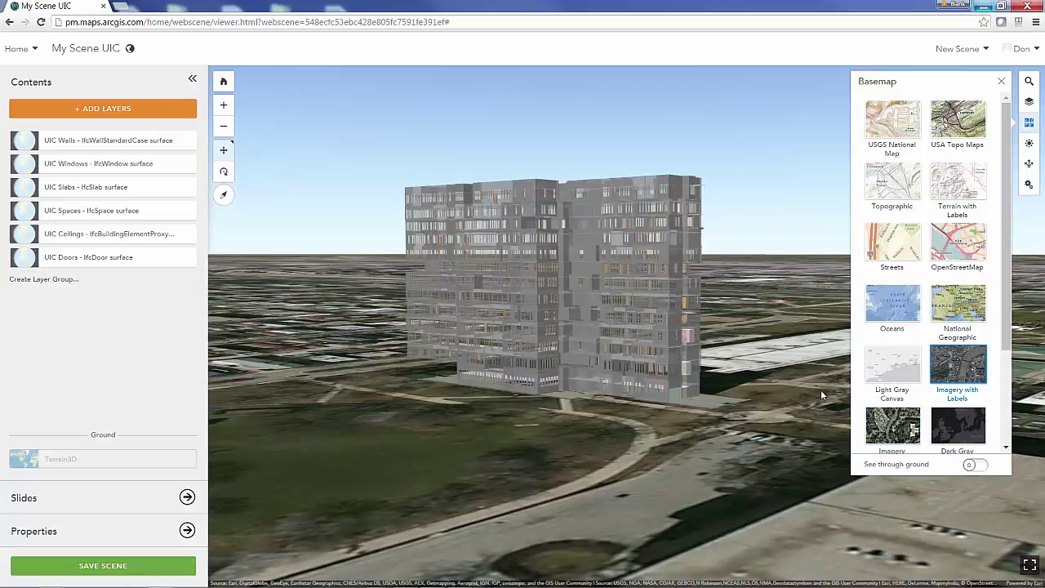
Step: Save the scene, then capture the current exterior view as the first slide, Start
{"action": "left_click", "coordinate": [104, 567]}
{"action": "left_click", "coordinate": [558, 424]}
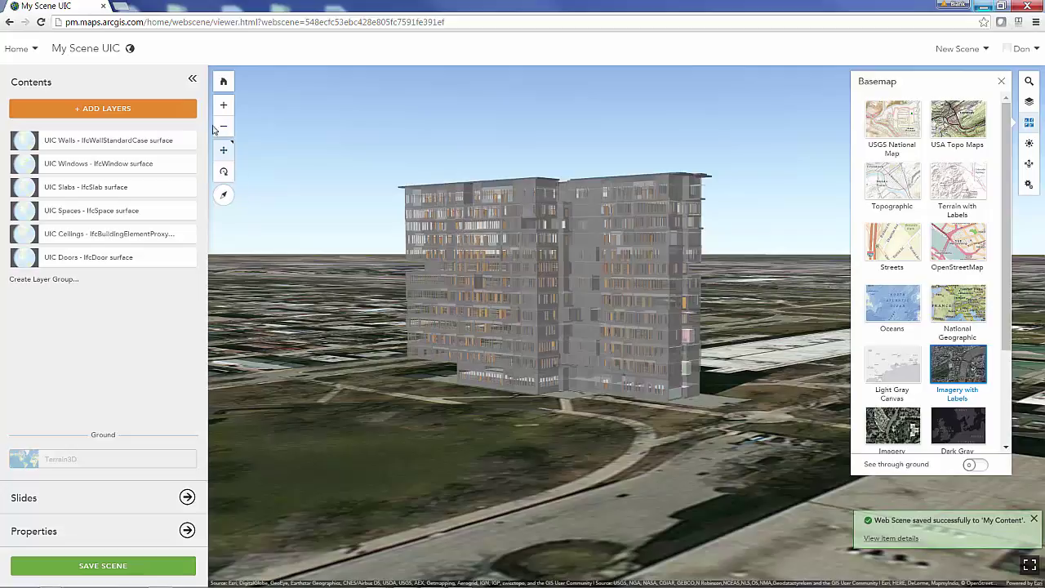
{"action": "left_click", "coordinate": [187, 497]}
{"action": "left_click", "coordinate": [101, 115]}
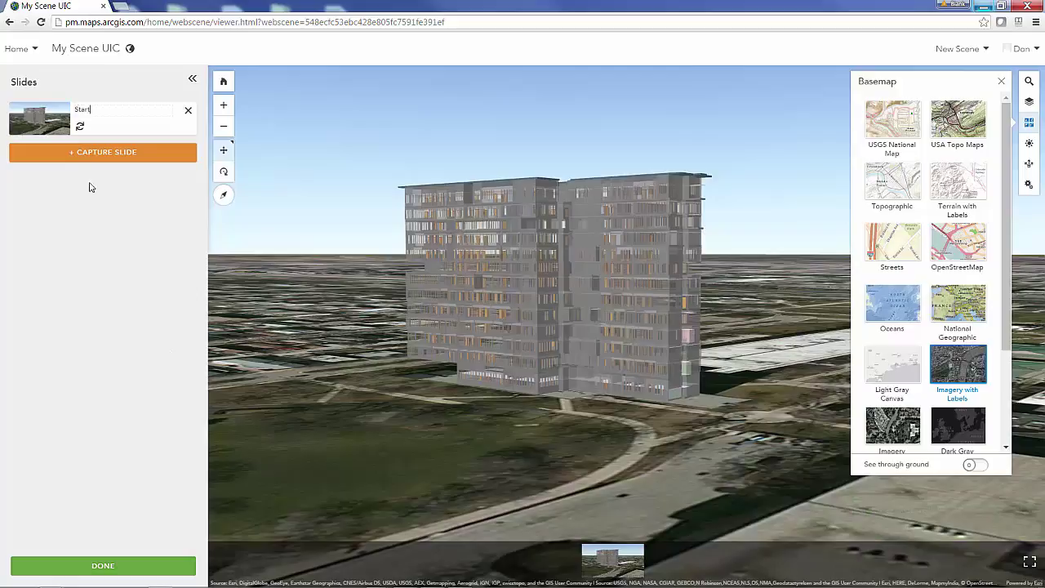
Step: Zoom through the floors into a UIC room and tilt the camera toward its tall window wall
{"action": "left_click", "coordinate": [169, 557]}
{"action": "scroll", "coordinate": [583, 348], "scroll_direction": "up", "scroll_amount": 4}
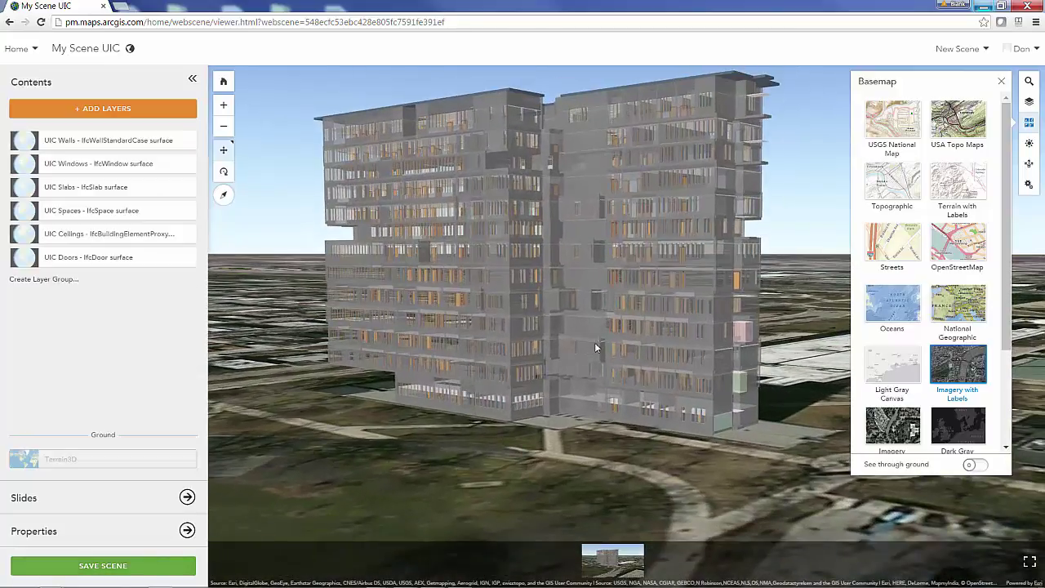
{"action": "right_click_drag", "start_coordinate": [594, 342], "coordinate": [303, 273]}
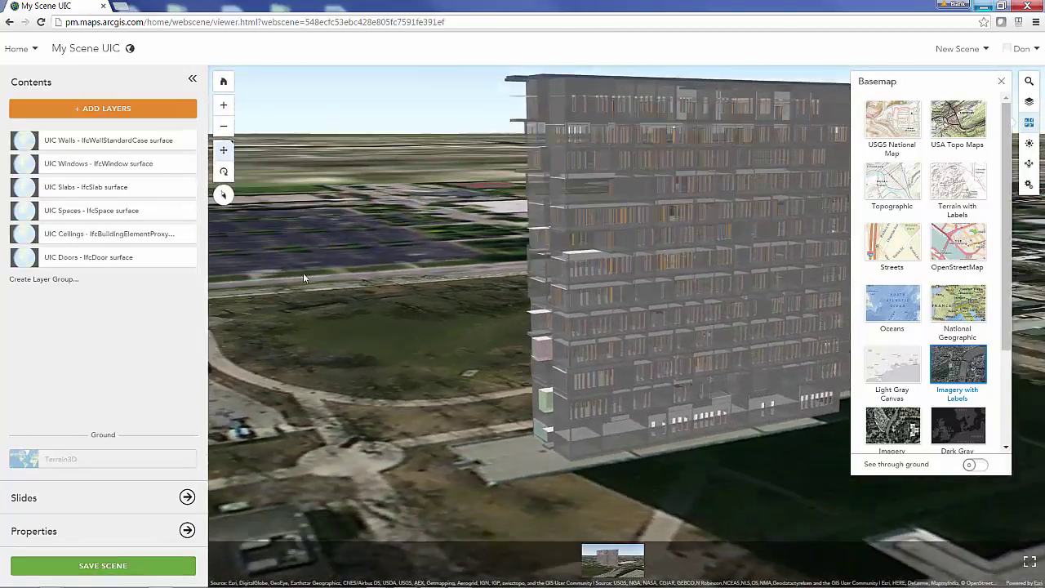
{"action": "scroll", "coordinate": [622, 161], "scroll_direction": "up", "scroll_amount": 4}
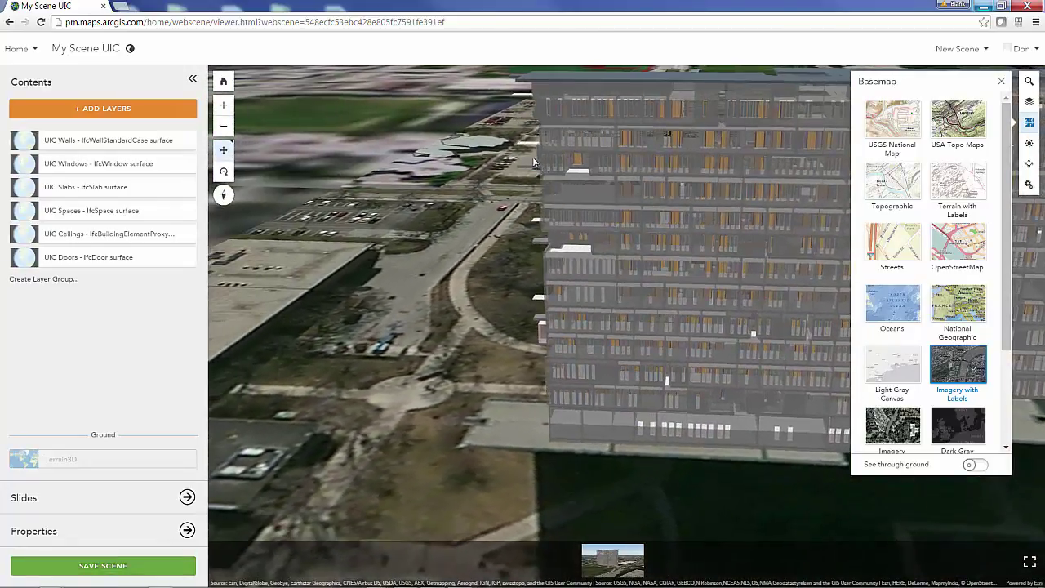
{"action": "scroll", "coordinate": [533, 157], "scroll_direction": "up", "scroll_amount": 5}
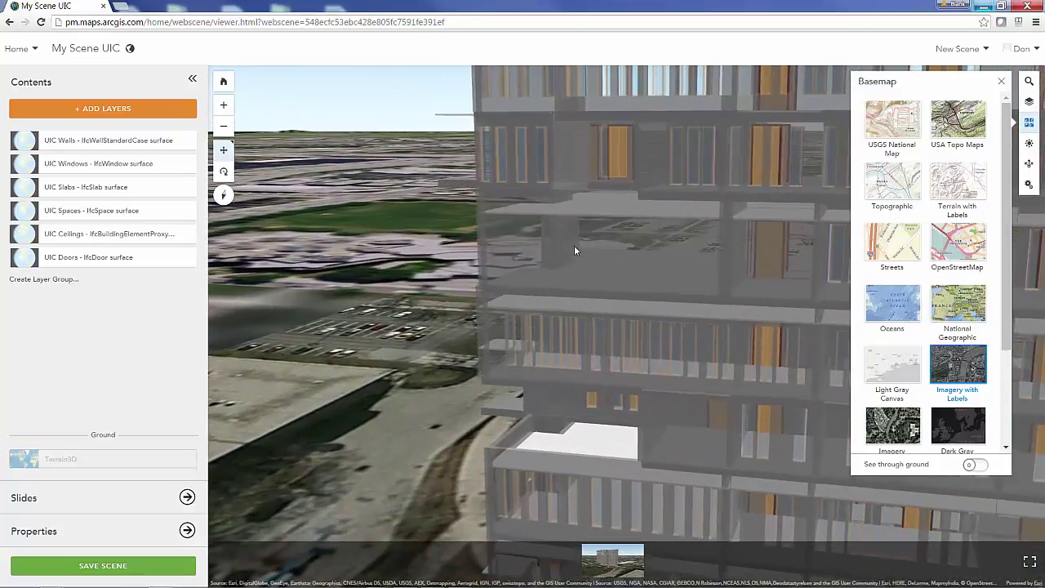
{"action": "scroll", "coordinate": [571, 245], "scroll_direction": "up", "scroll_amount": 4}
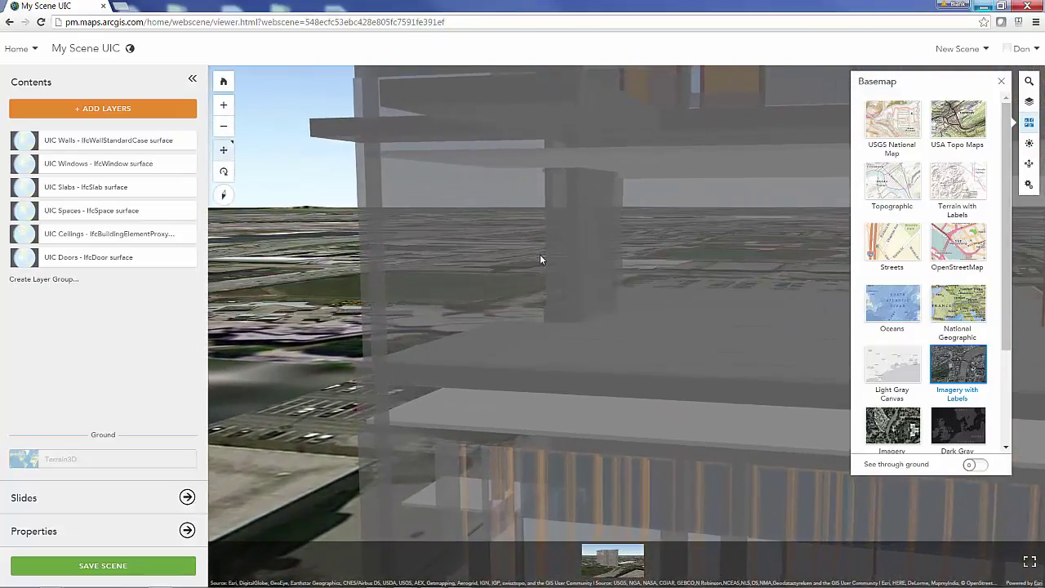
{"action": "scroll", "coordinate": [540, 254], "scroll_direction": "up", "scroll_amount": 3}
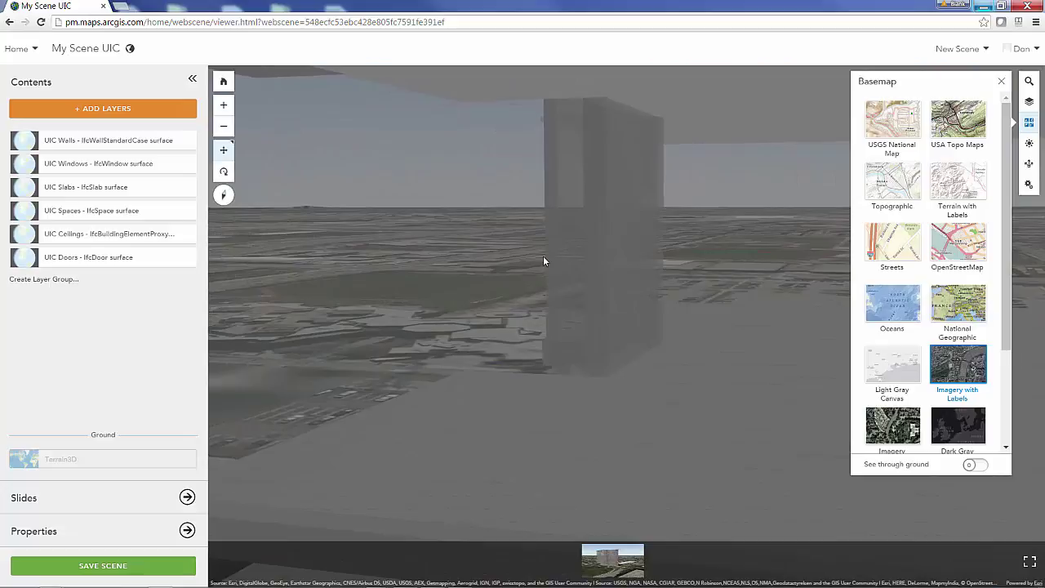
{"action": "scroll", "coordinate": [768, 284], "scroll_direction": "up", "scroll_amount": 2}
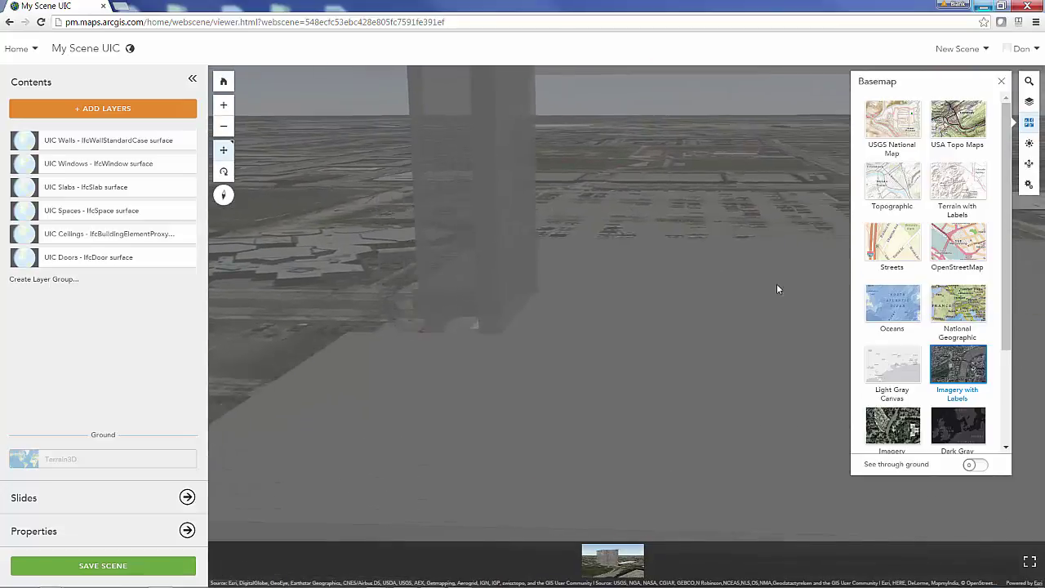
{"action": "scroll", "coordinate": [768, 286], "scroll_direction": "up", "scroll_amount": 3}
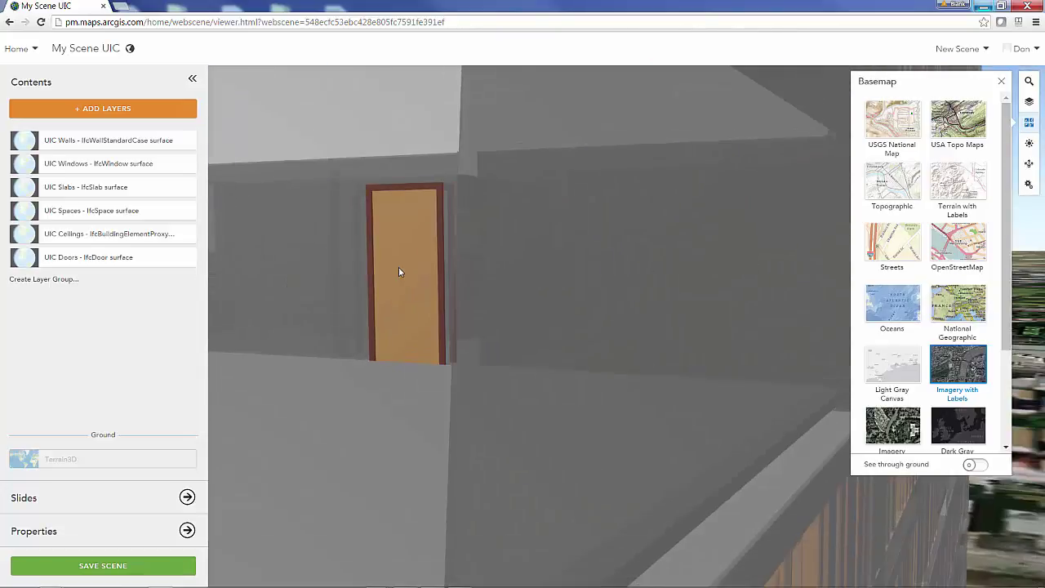
{"action": "scroll", "coordinate": [656, 283], "scroll_direction": "down", "scroll_amount": 3}
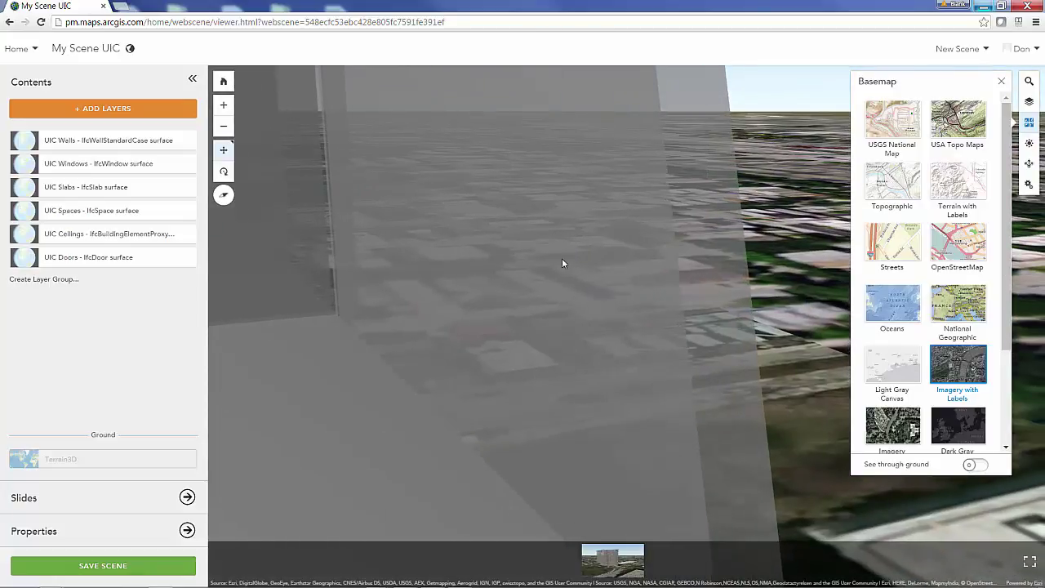
{"action": "scroll", "coordinate": [487, 249], "scroll_direction": "down", "scroll_amount": 3}
{"action": "scroll", "coordinate": [585, 212], "scroll_direction": "up", "scroll_amount": 4}
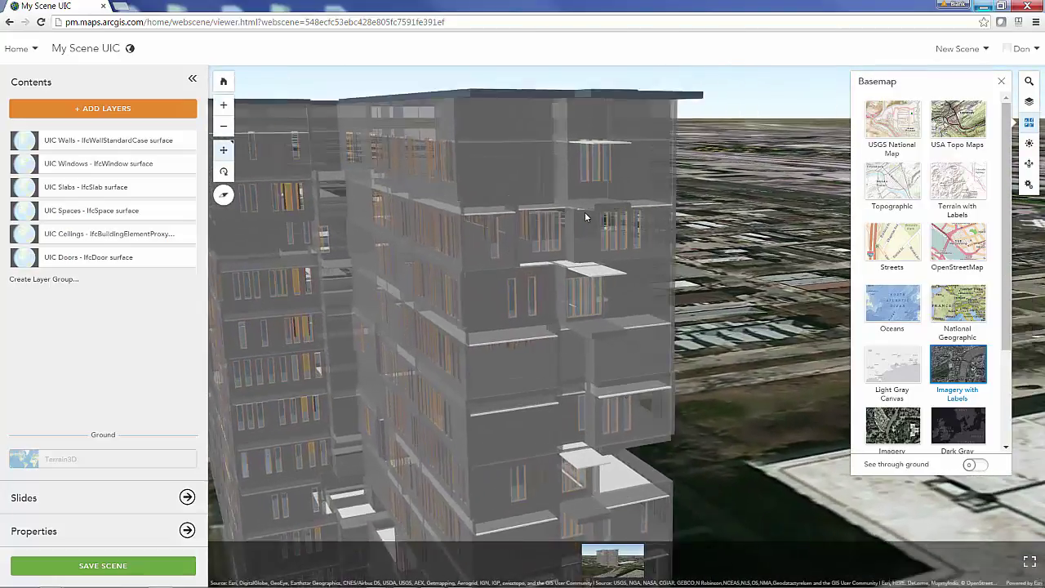
{"action": "scroll", "coordinate": [620, 231], "scroll_direction": "up", "scroll_amount": 3}
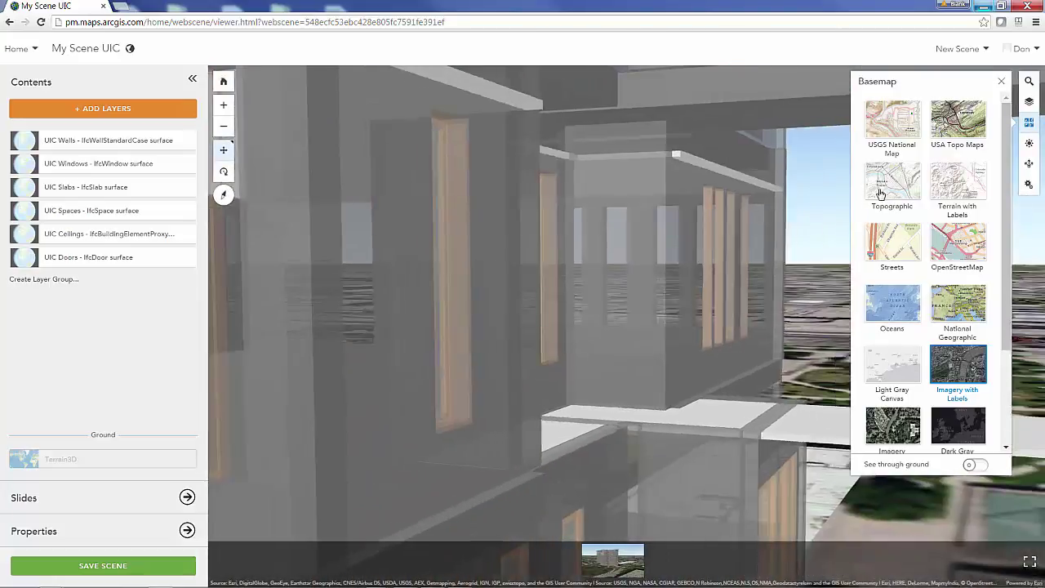
{"action": "scroll", "coordinate": [365, 314], "scroll_direction": "down", "scroll_amount": 5}
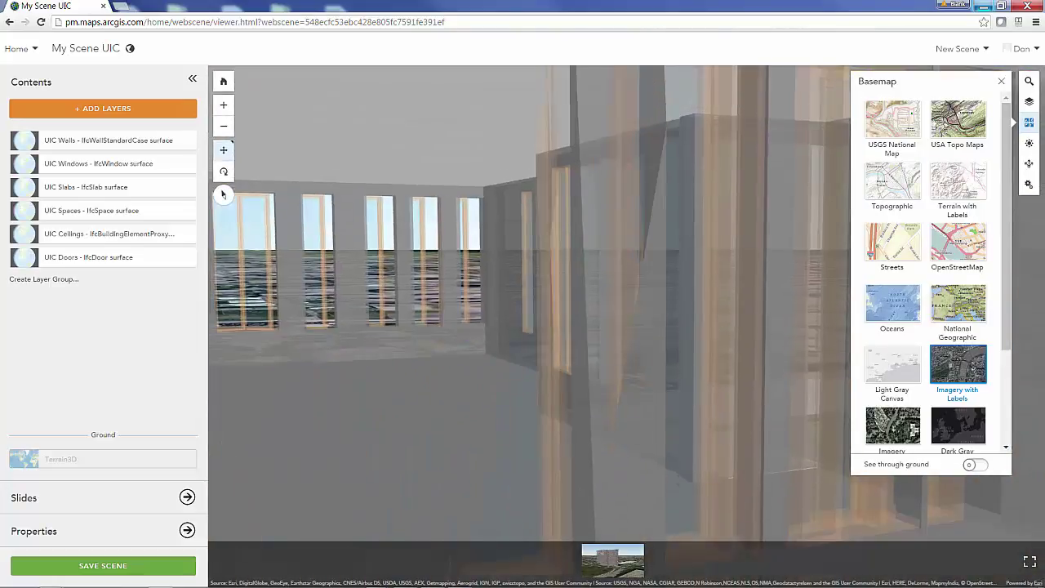
{"action": "scroll", "coordinate": [363, 310], "scroll_direction": "up", "scroll_amount": 3}
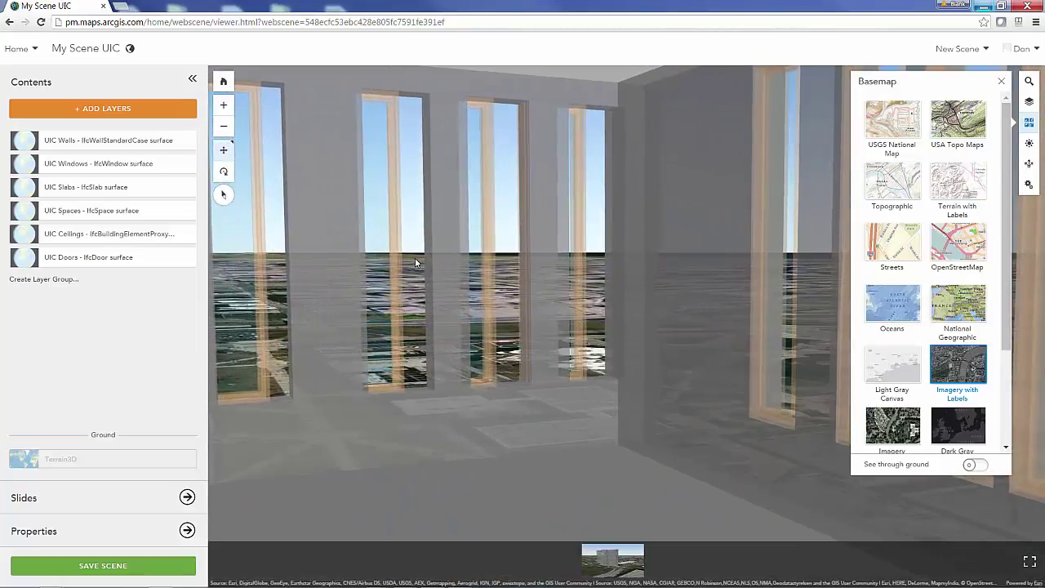
{"action": "left_click_drag", "start_coordinate": [428, 272], "coordinate": [502, 281]}
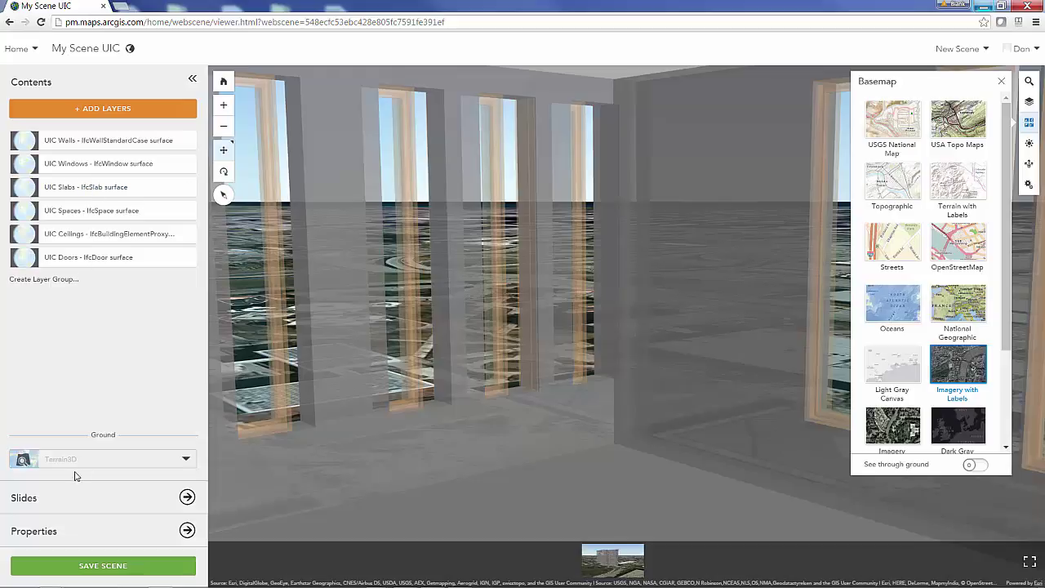
Step: Capture the interior view as a second slide titled 'Room View'
{"action": "left_click", "coordinate": [70, 500]}
{"action": "left_click", "coordinate": [99, 155]}
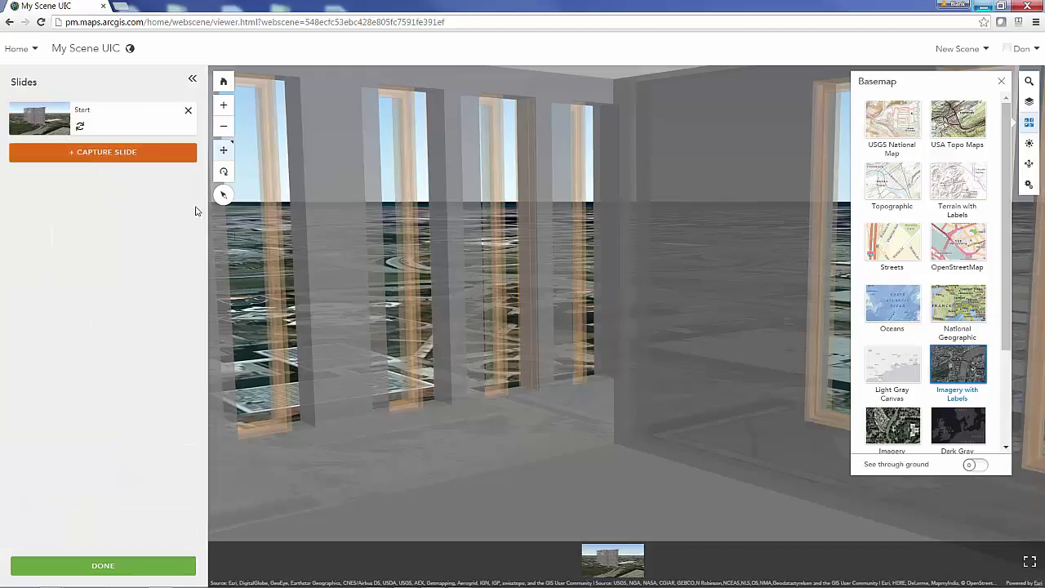
{"action": "type", "text": "Room"}
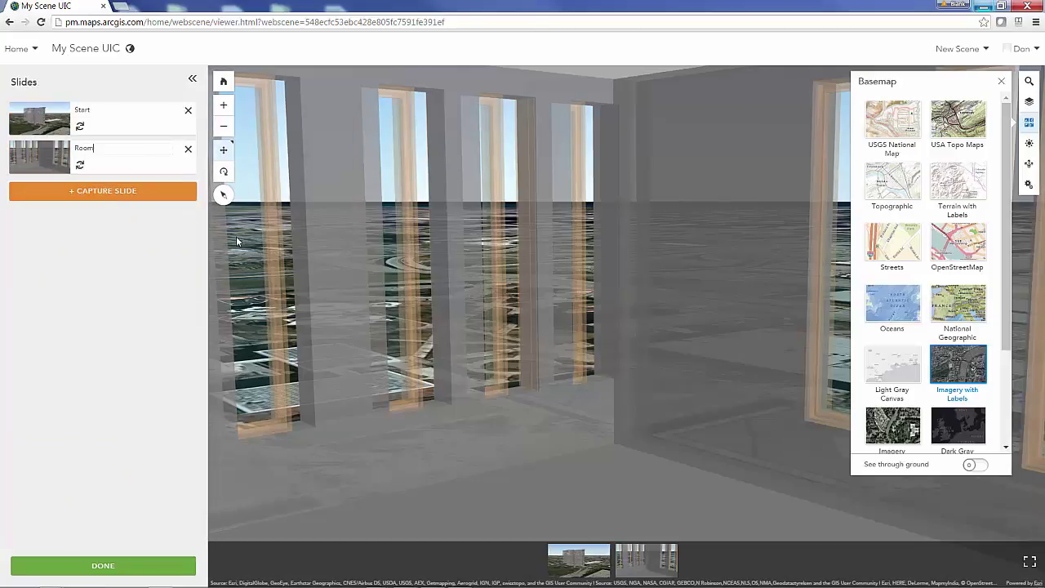
{"action": "type", "text": " View"}
{"action": "key", "text": "Return"}
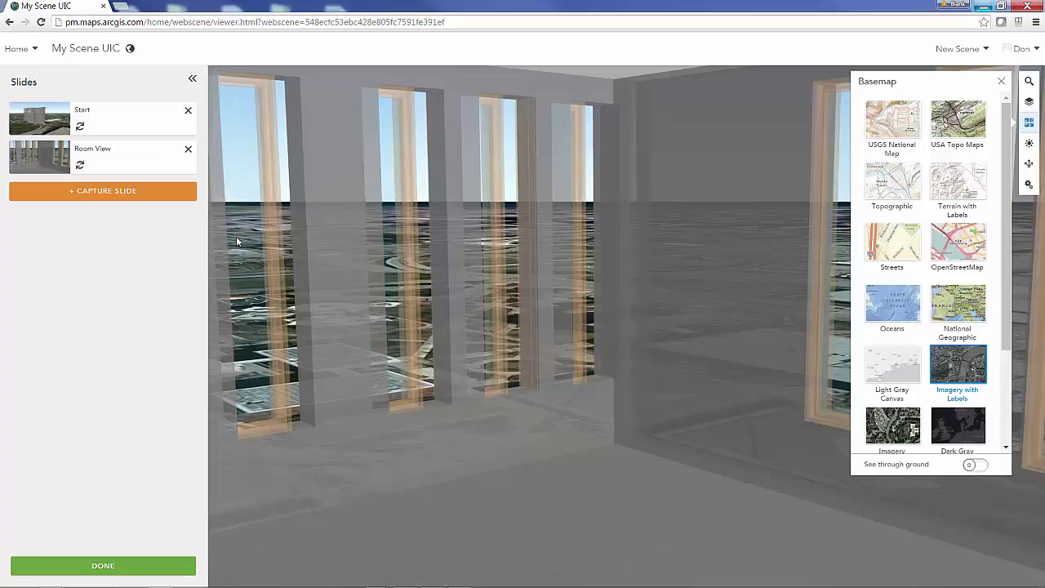
{"action": "left_click", "coordinate": [95, 566]}
Step: Save the scene with its new Room View slide
{"action": "left_click", "coordinate": [96, 568]}
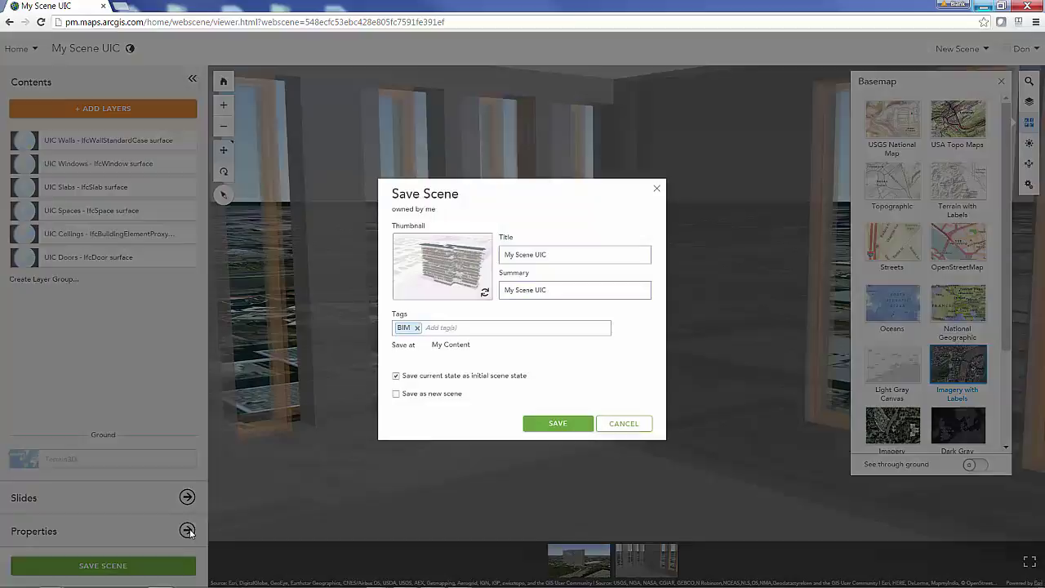
{"action": "left_click", "coordinate": [575, 424]}
{"action": "mouse_move", "coordinate": [534, 425]}
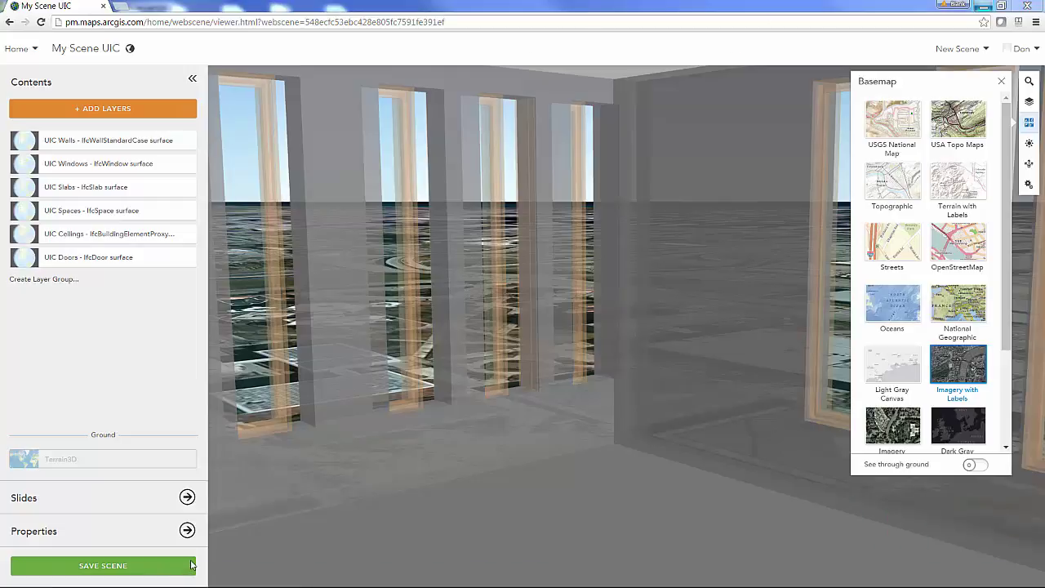
{"action": "mouse_move", "coordinate": [386, 516]}
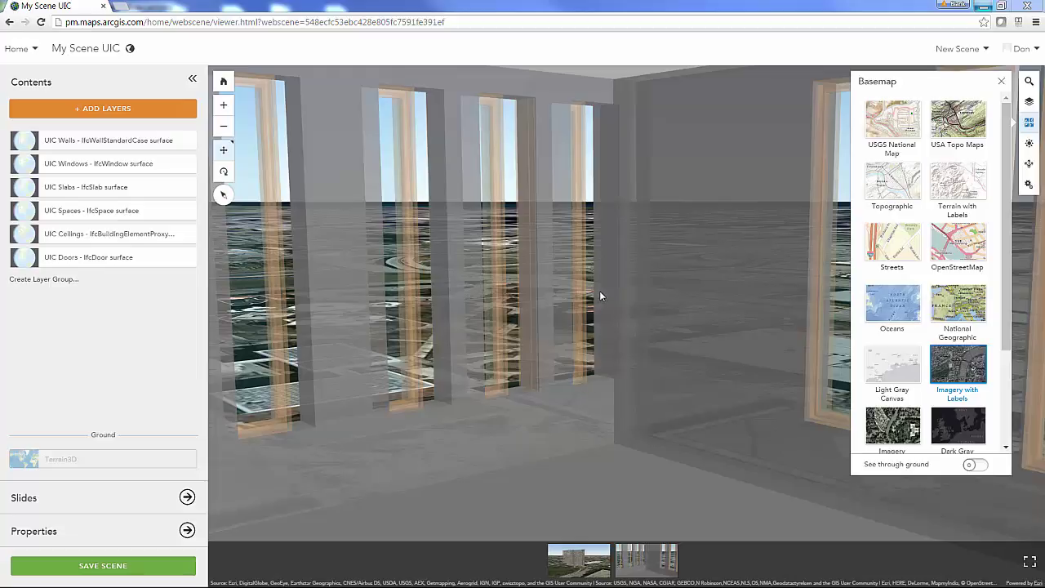
Step: Collapse the Contents panel, fly to Start, and replace the basemap gallery with the layer list
{"action": "left_click", "coordinate": [194, 82]}
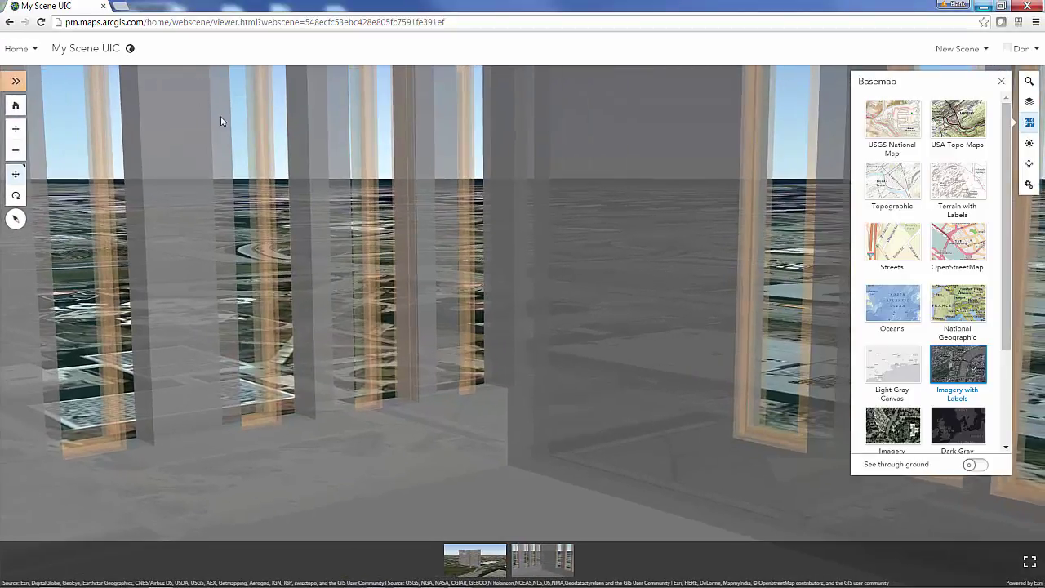
{"action": "left_click", "coordinate": [484, 569]}
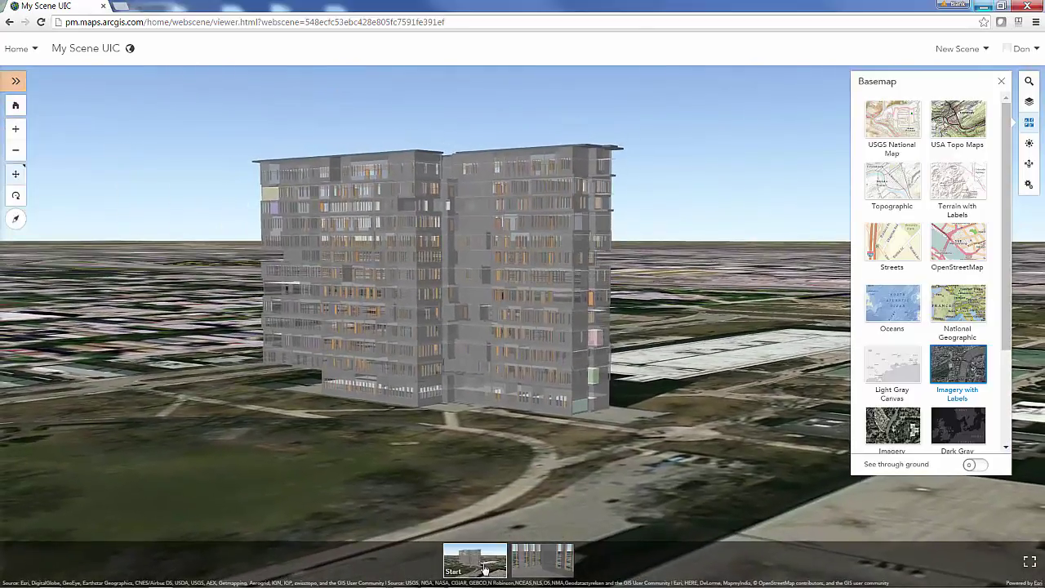
{"action": "left_click", "coordinate": [1001, 82]}
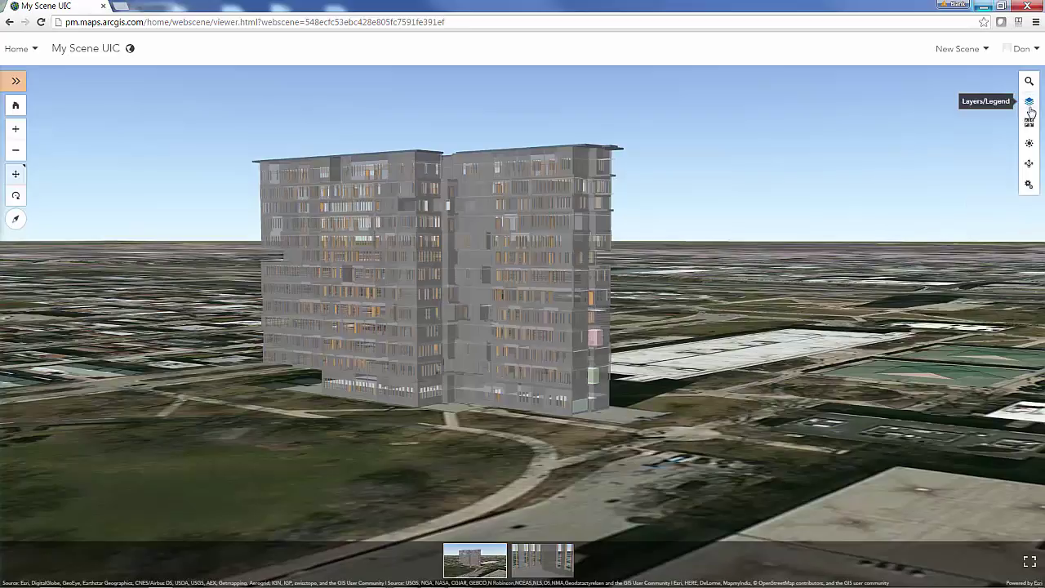
{"action": "left_click", "coordinate": [1029, 101]}
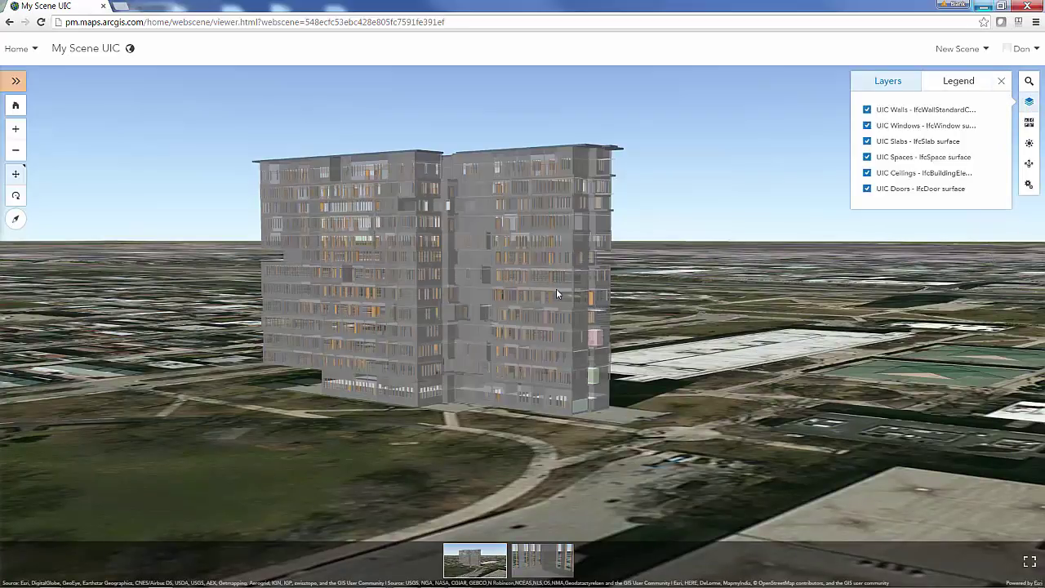
Step: Orbit around the building, then play the Room View slide and return to Start
{"action": "scroll", "coordinate": [542, 294], "scroll_direction": "down", "scroll_amount": 3}
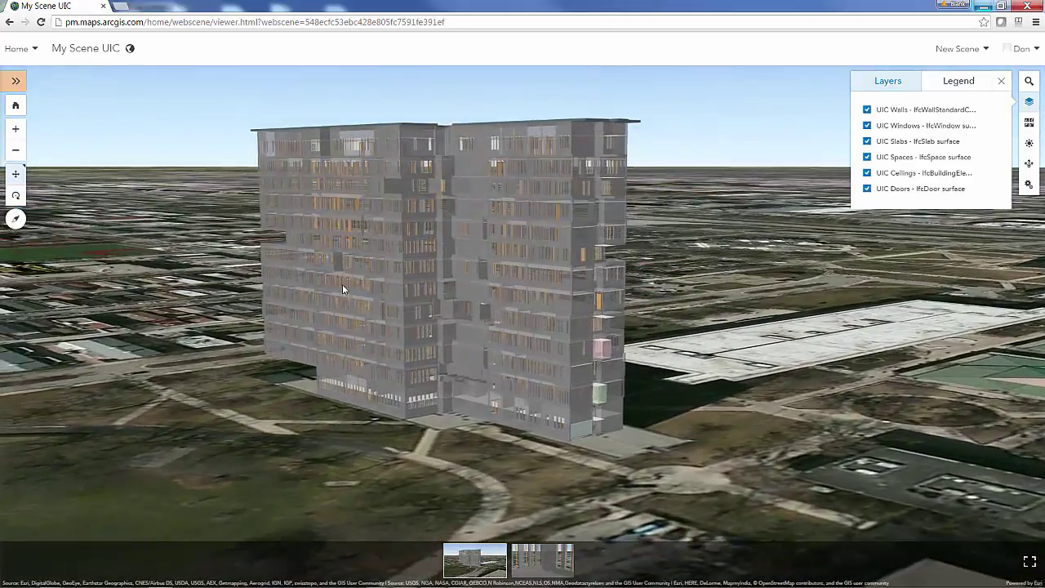
{"action": "right_click_drag", "start_coordinate": [342, 284], "coordinate": [394, 288]}
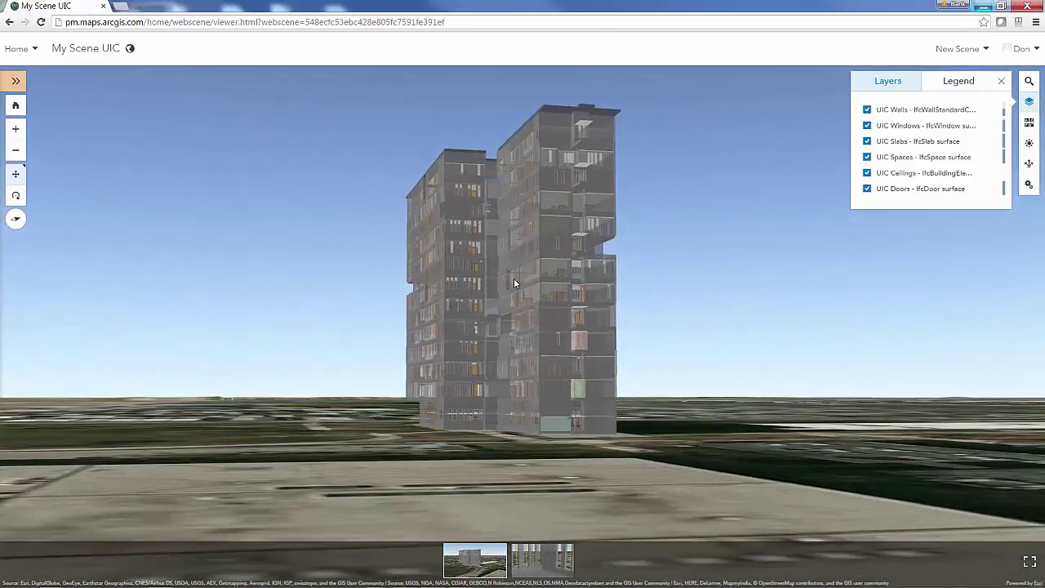
{"action": "right_click_drag", "start_coordinate": [514, 278], "coordinate": [593, 264]}
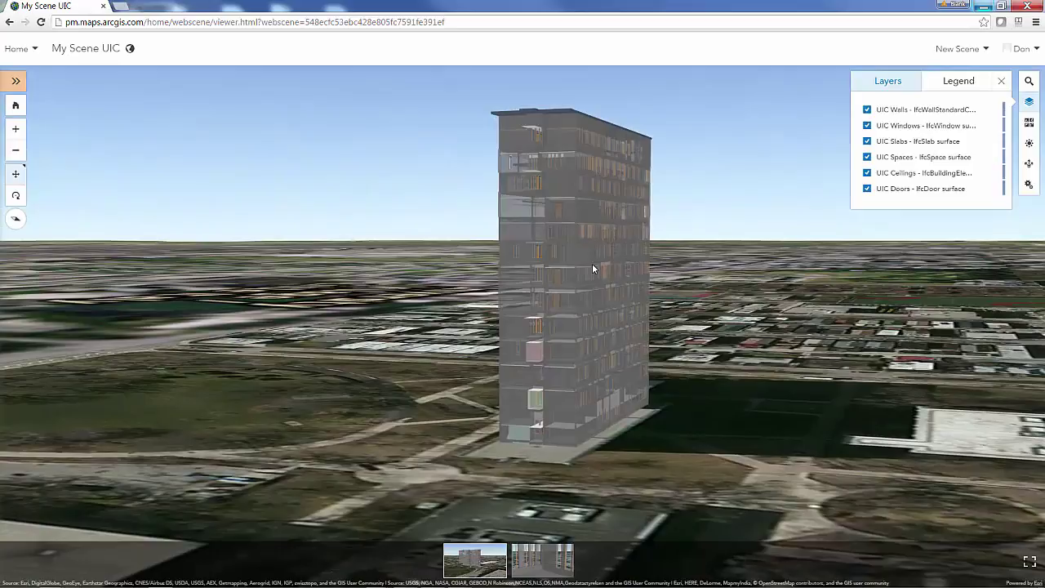
{"action": "right_click_drag", "start_coordinate": [537, 288], "coordinate": [597, 236]}
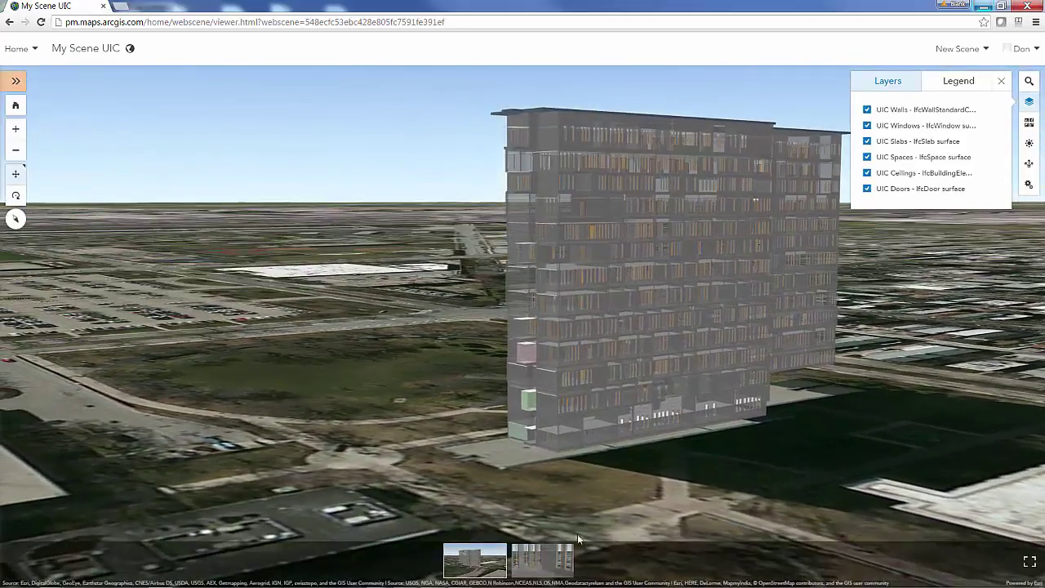
{"action": "left_click", "coordinate": [558, 561]}
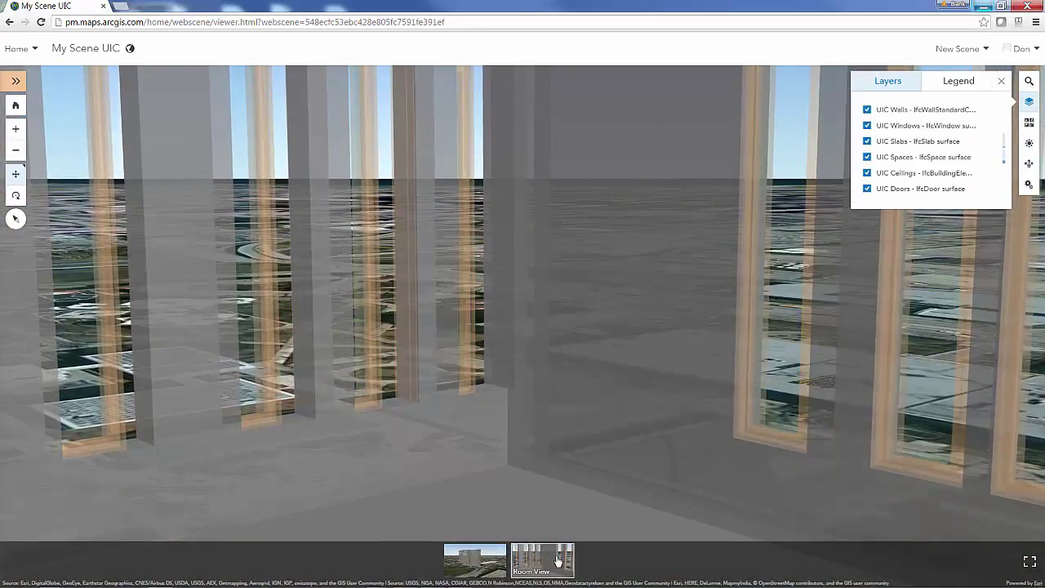
{"action": "left_click", "coordinate": [475, 560]}
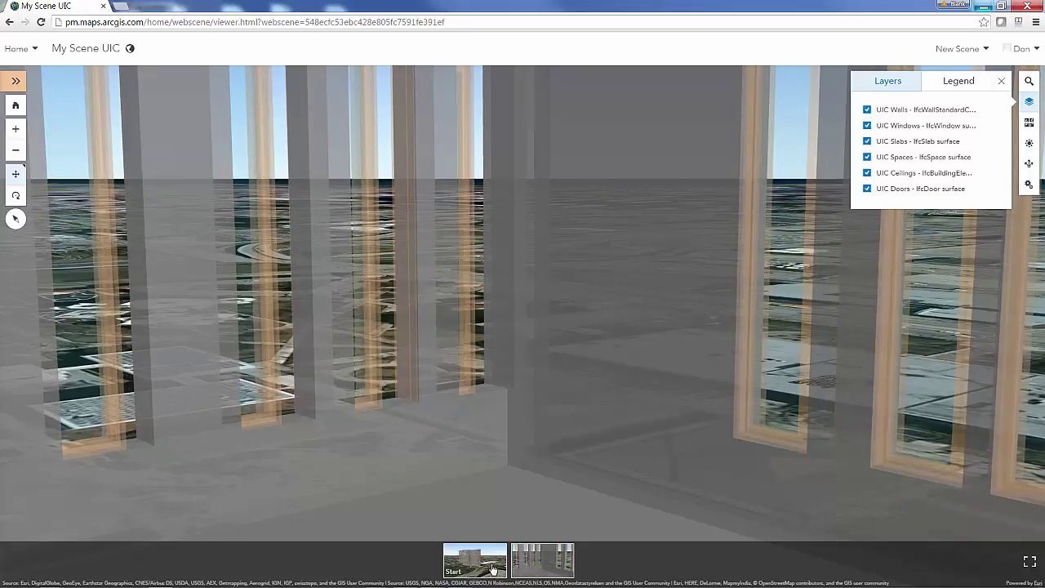